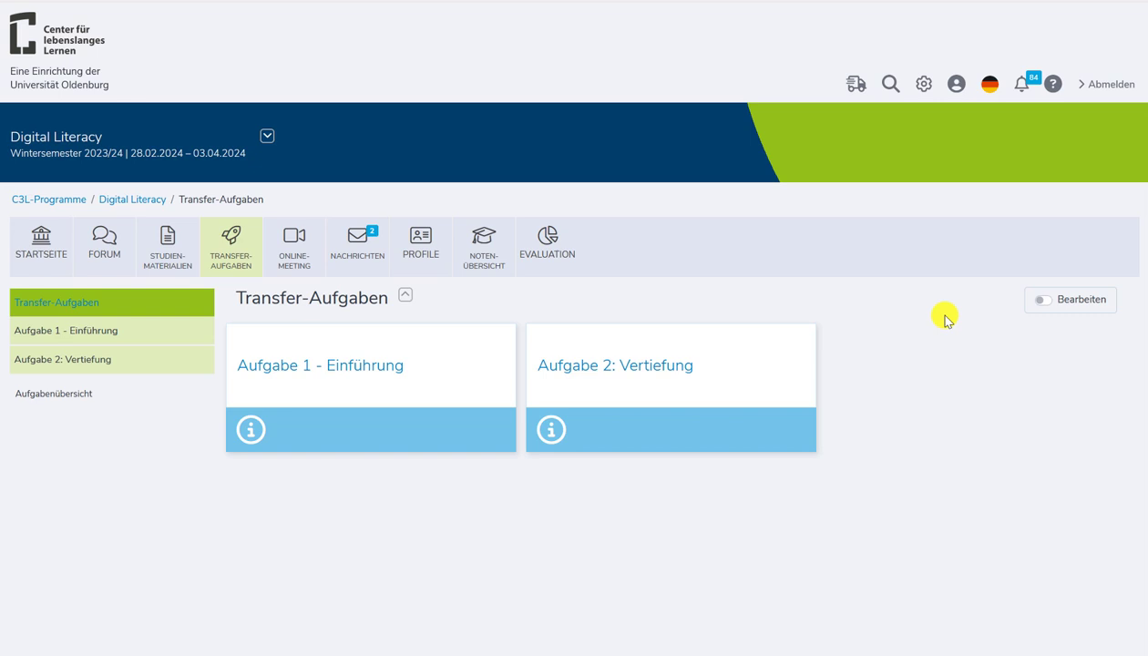
Step: Turn on editing for Transfer-Aufgaben and start a new section titled "Test"
left_click(1045, 304)
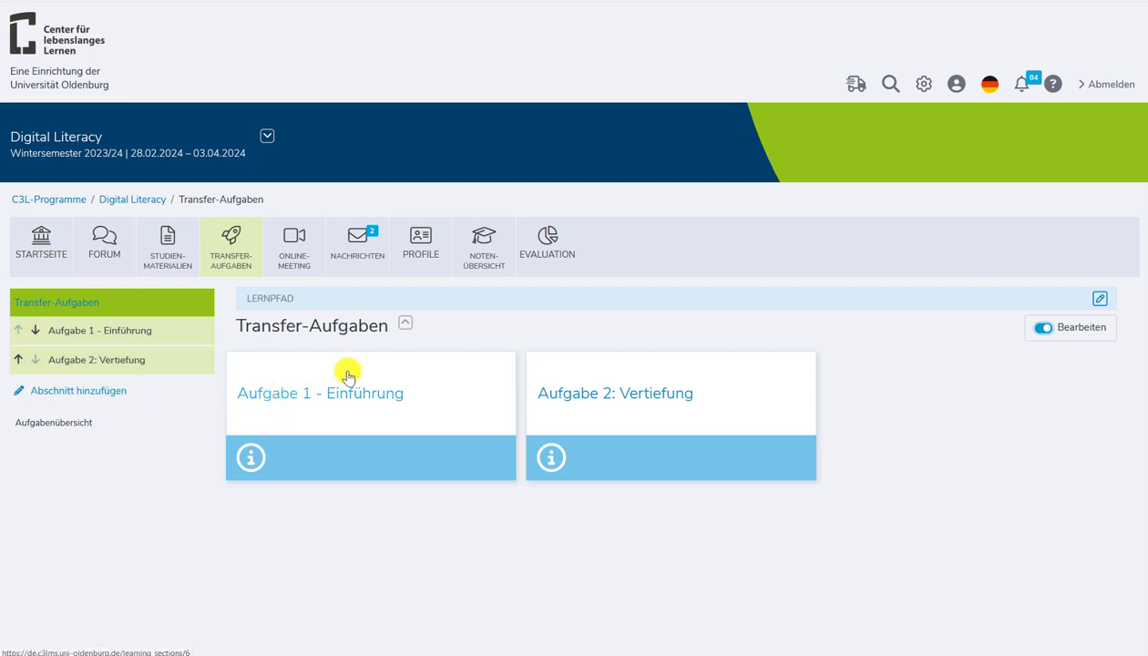
left_click(114, 398)
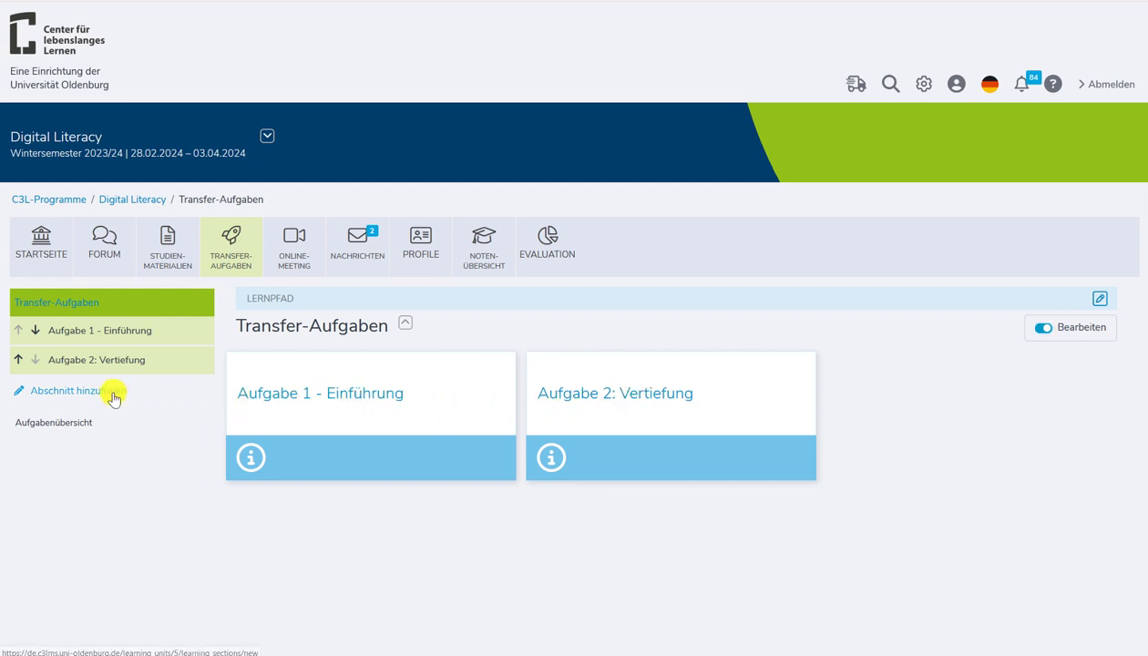
scroll(507, 340, "down", 1)
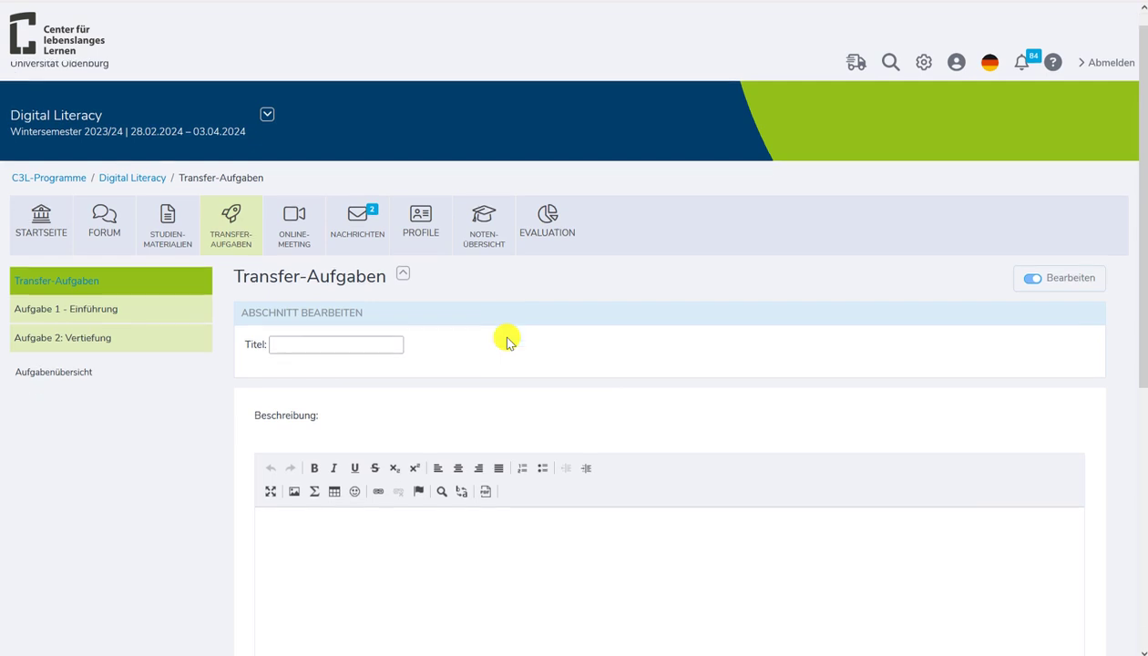
left_click(312, 288)
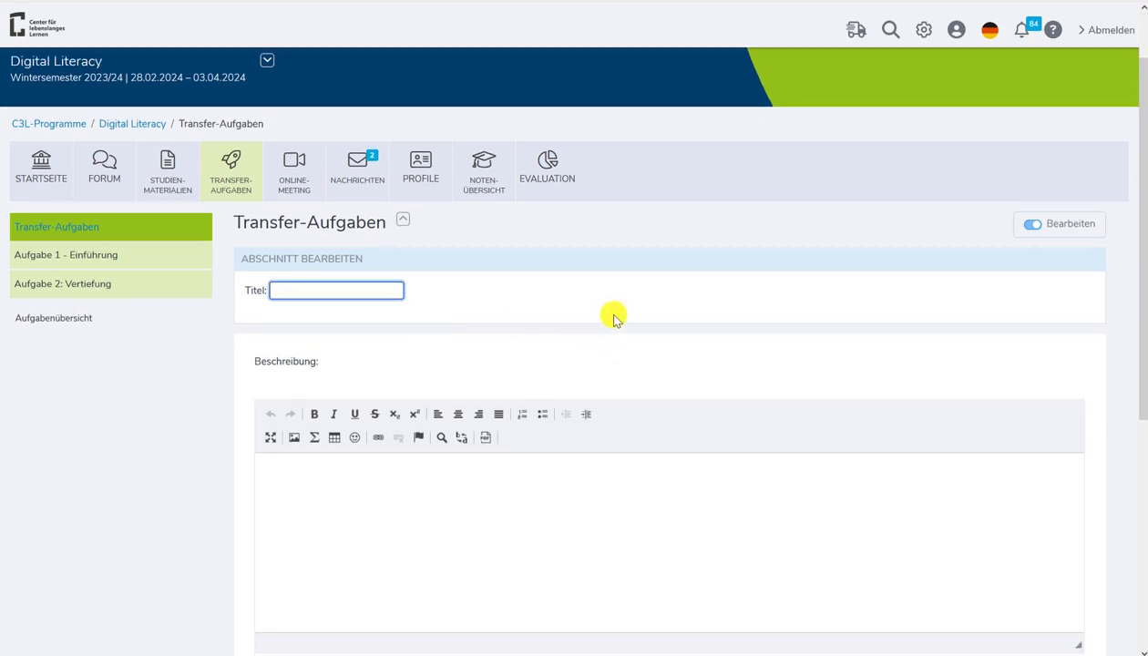
type("Test")
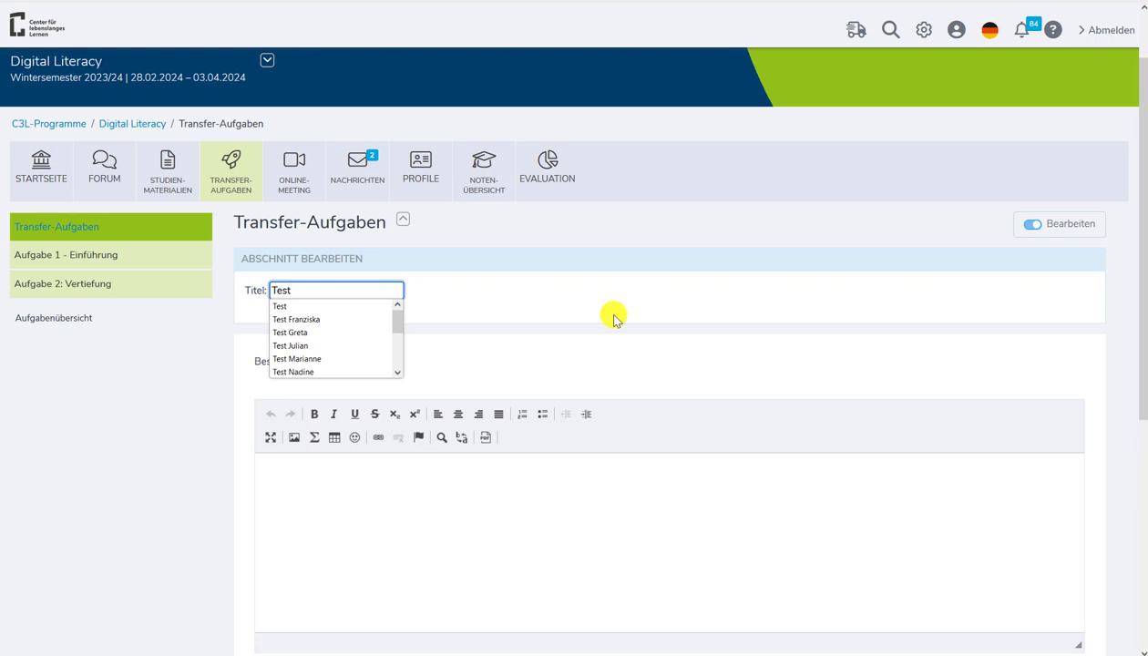
left_click(720, 308)
Step: Set the new section's Aktivitätsabschluss to "Abschluss, wenn Bedingung erfüllt"
scroll(720, 308, "down", 2)
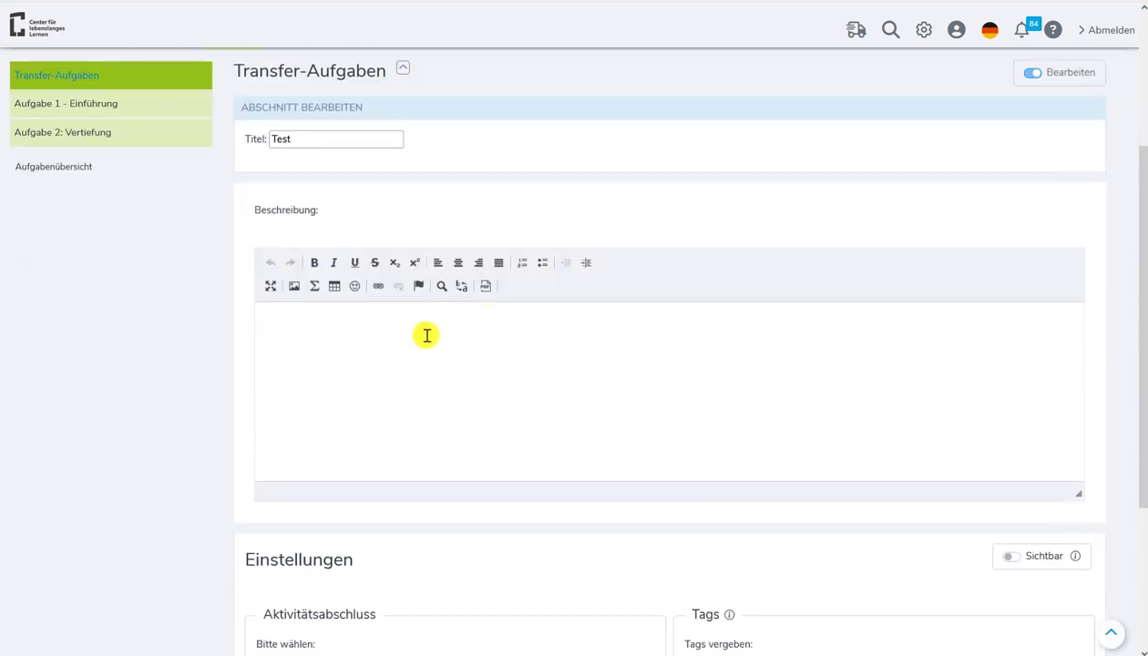
left_click(305, 316)
scroll(561, 334, "down", 3)
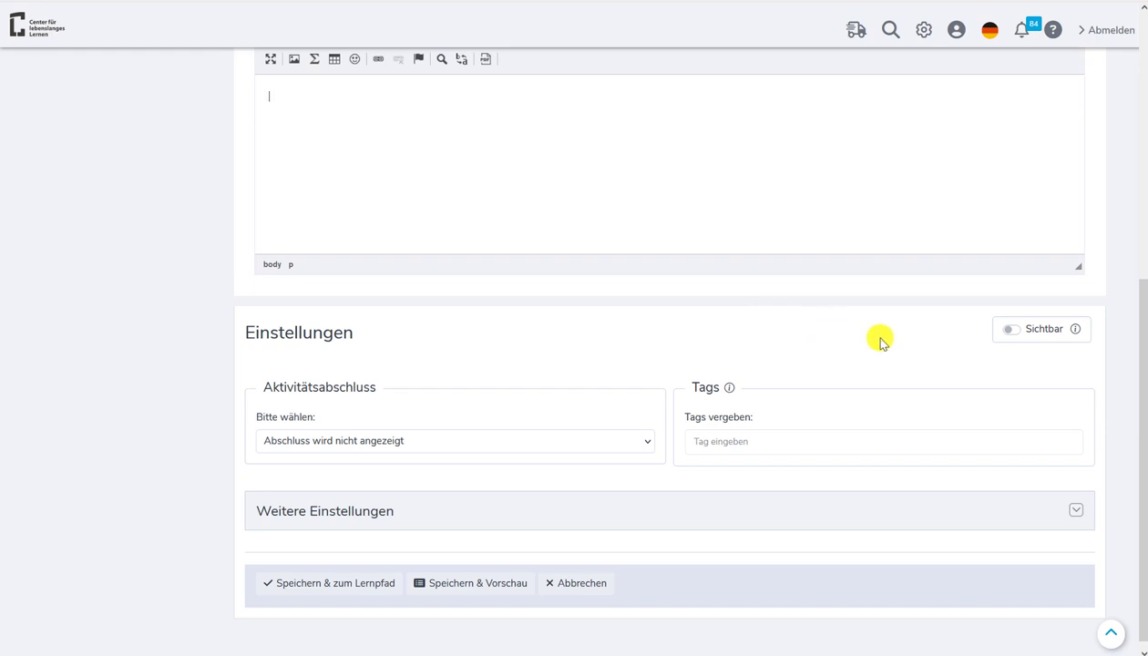
left_click(1011, 331)
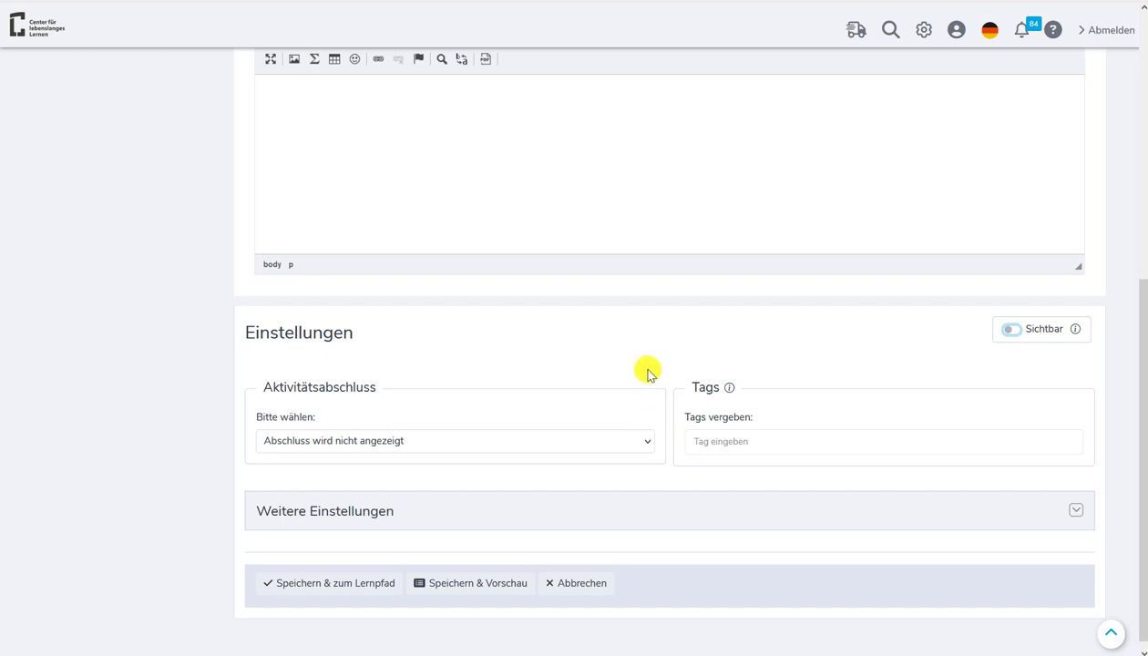
scroll(647, 373, "down", 1)
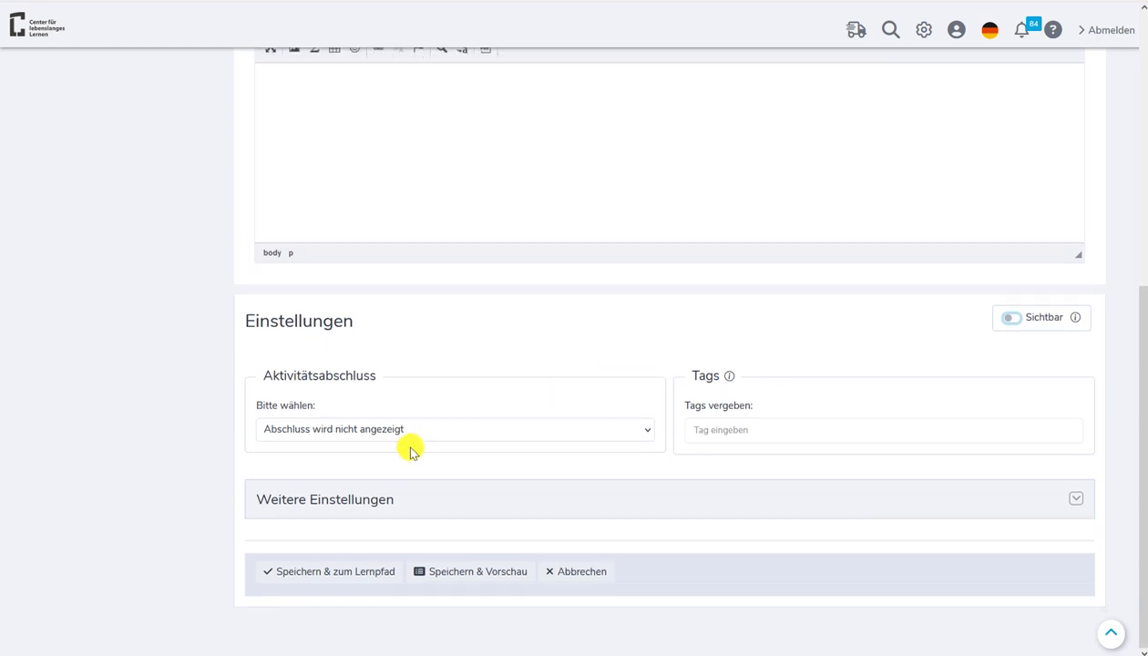
left_click(642, 431)
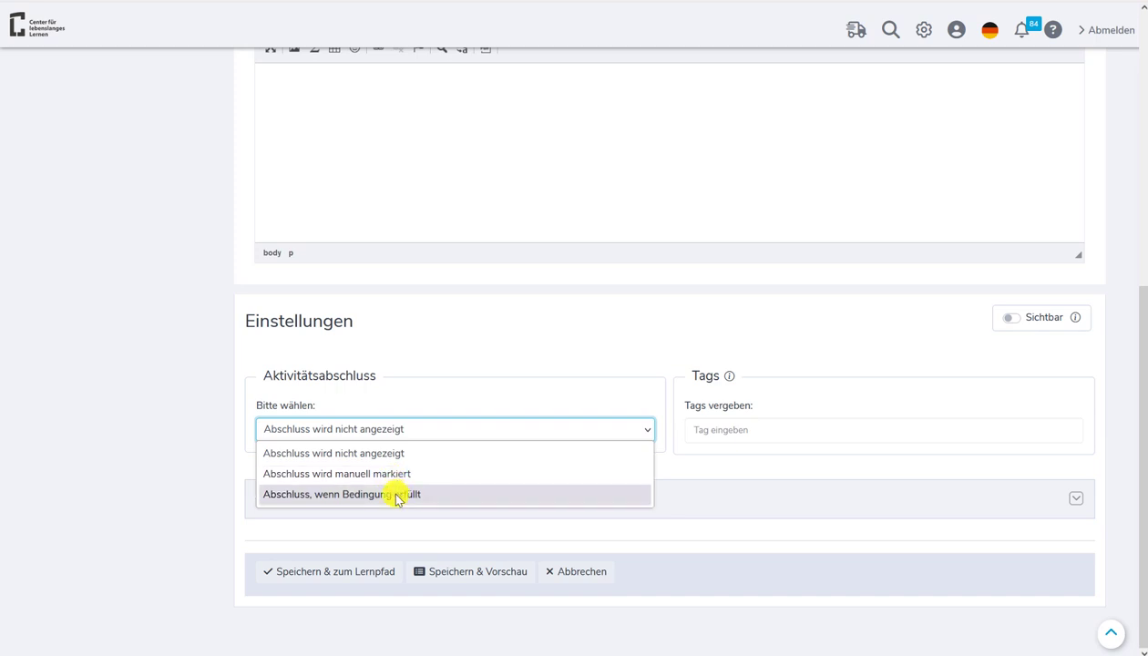
left_click(397, 496)
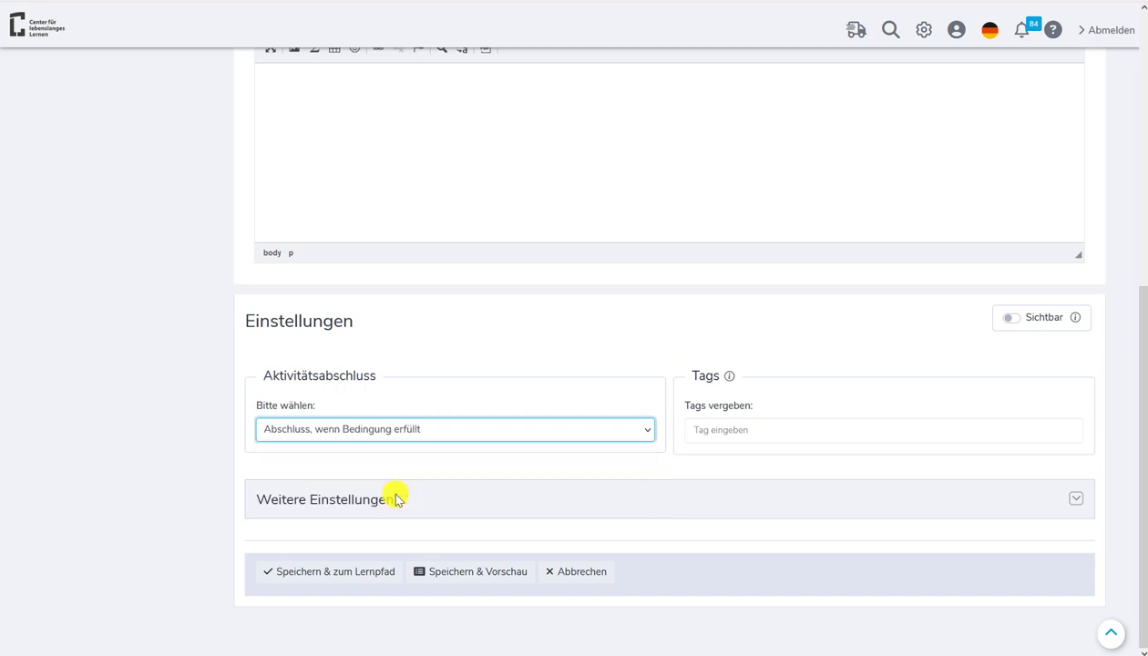
Step: Review the section's availability and prerequisite options under Weitere Einstellungen, then save the section and return to the learning path
left_click(1073, 502)
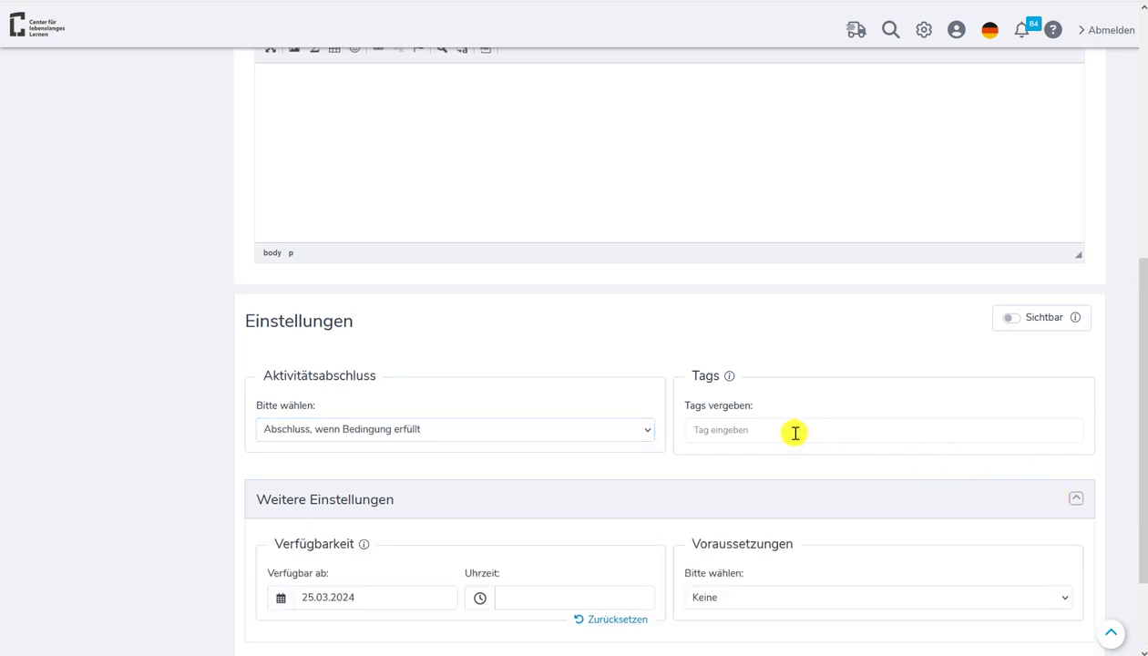
scroll(794, 432, "down", 2)
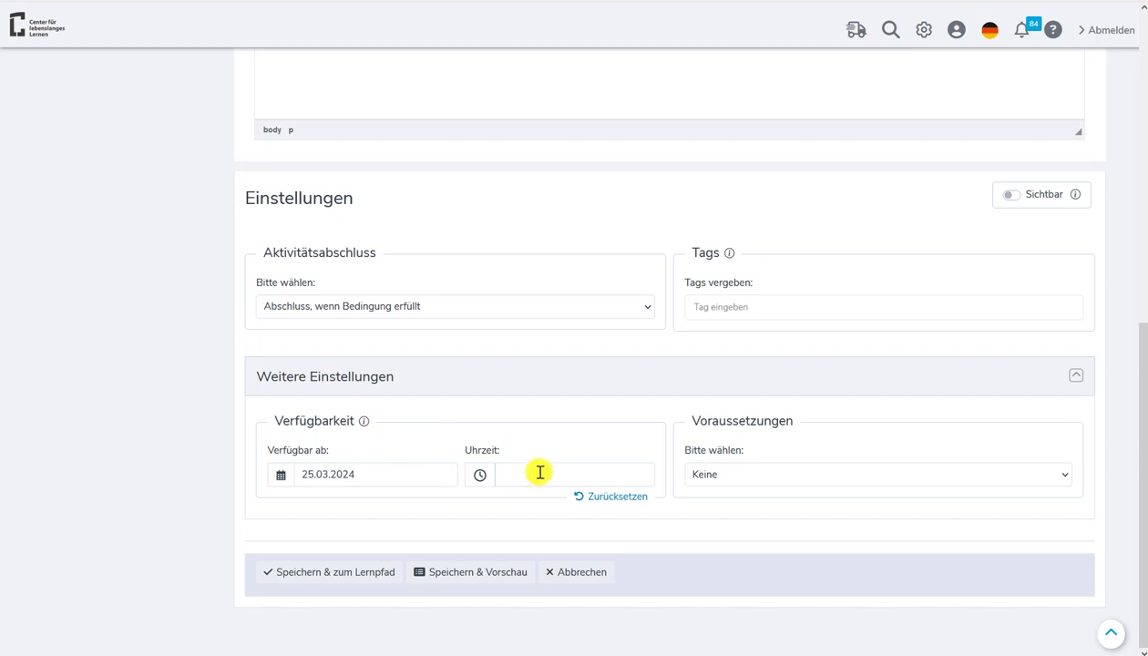
left_click(1061, 471)
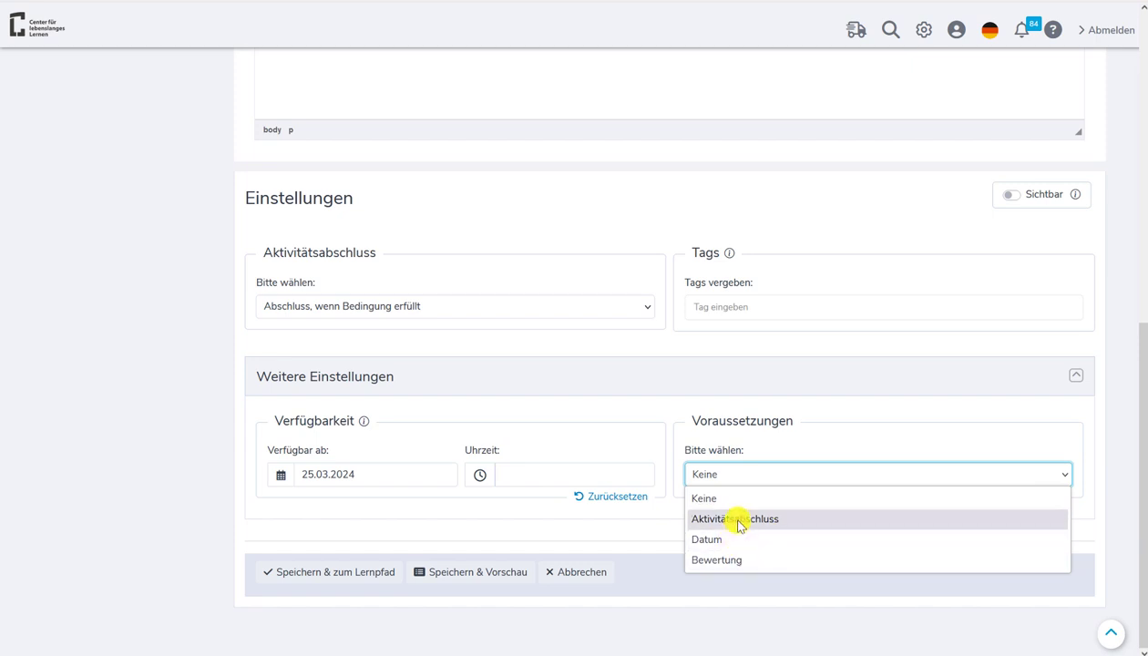
left_click(847, 421)
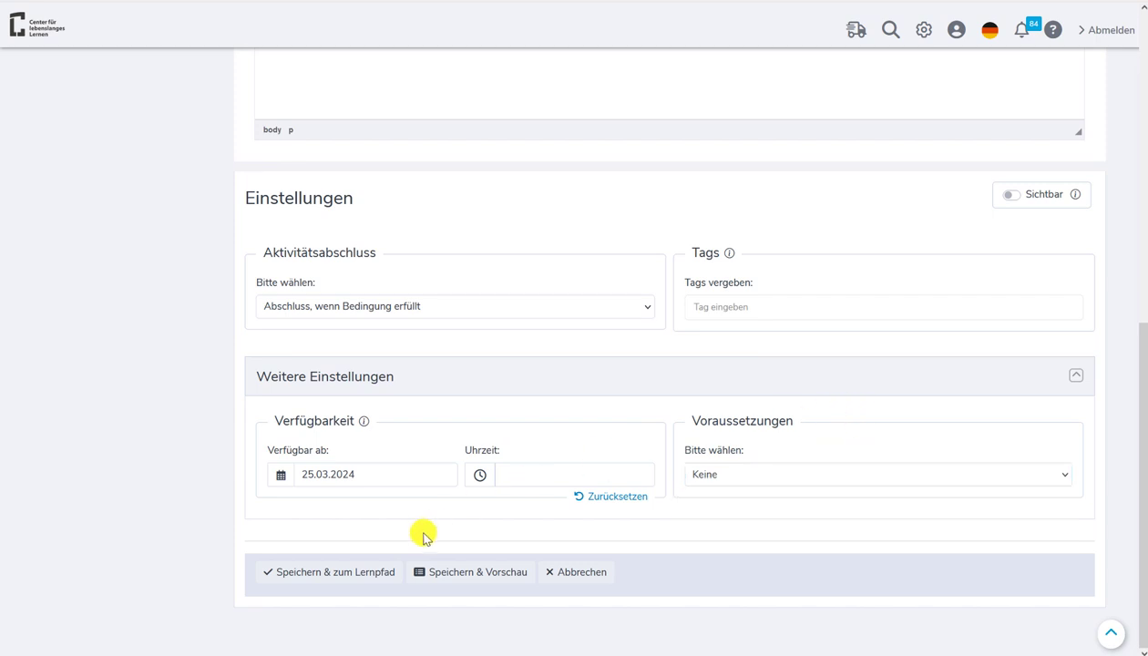
left_click(320, 572)
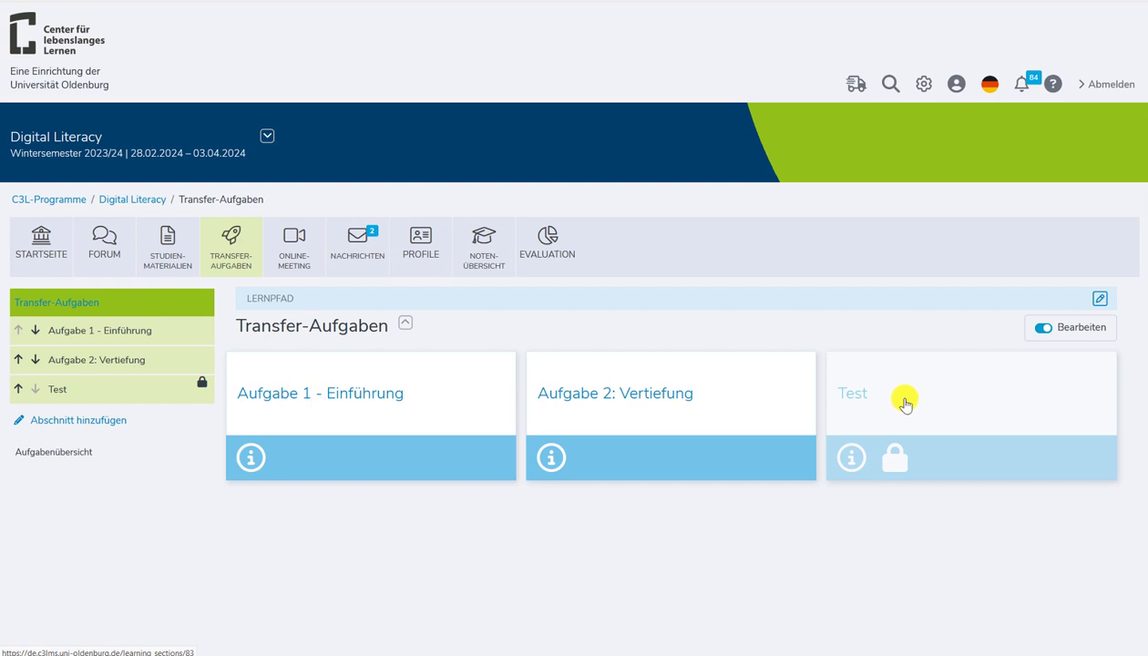
Step: Open the Test section and add a Multiple-Choice block to it
left_click(904, 405)
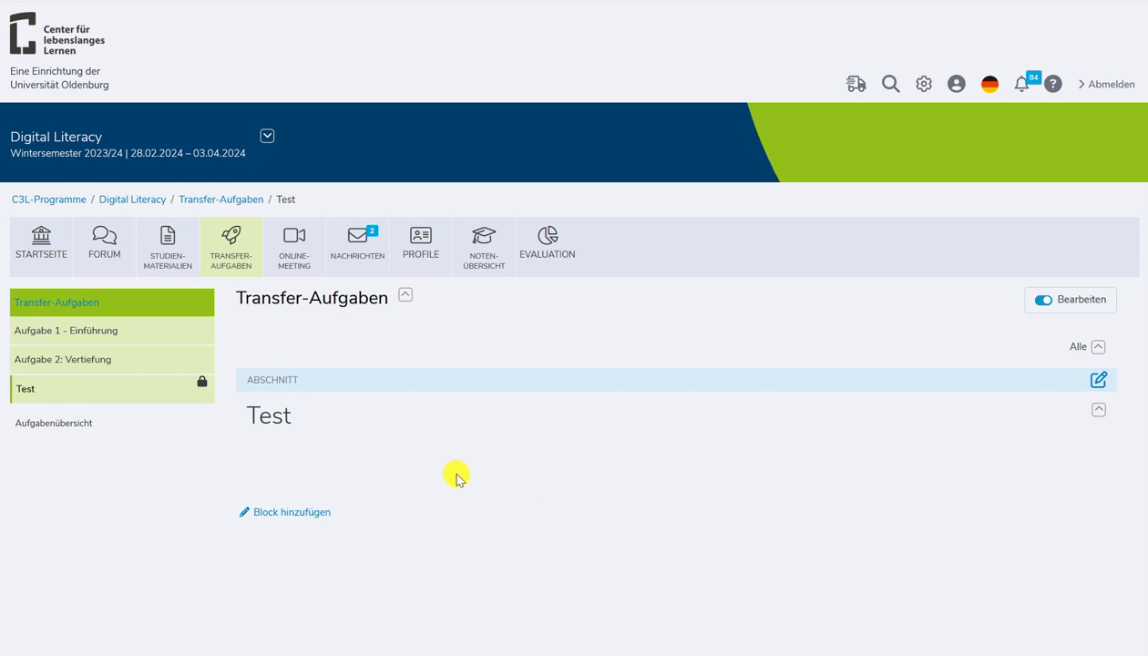
left_click(296, 515)
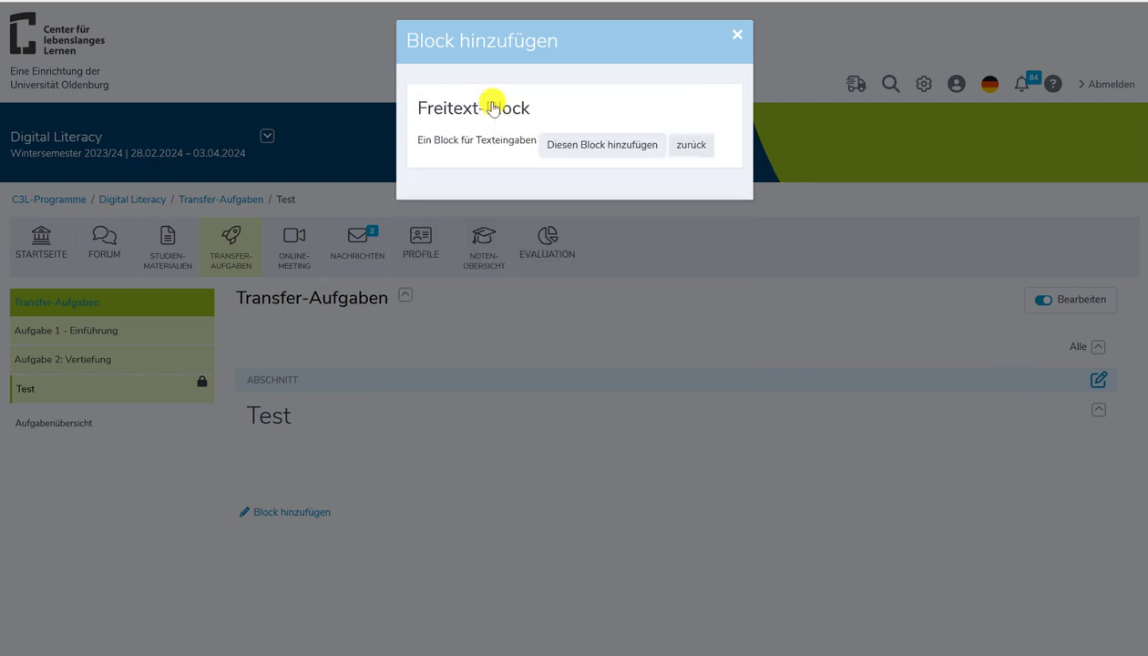
left_click(690, 147)
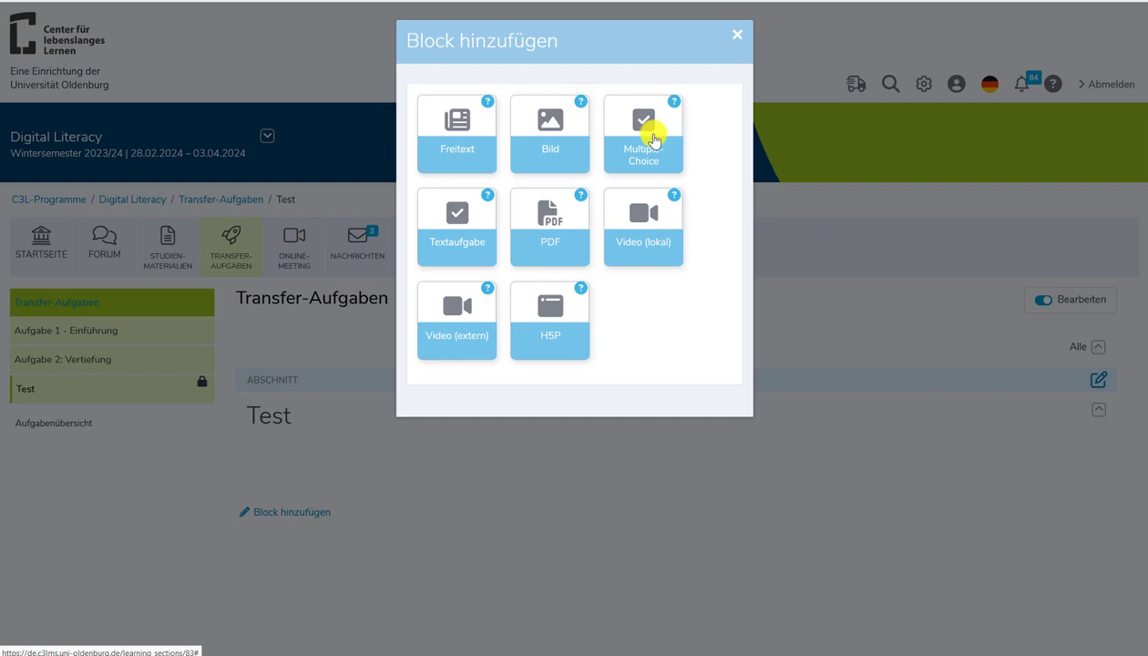
left_click(653, 139)
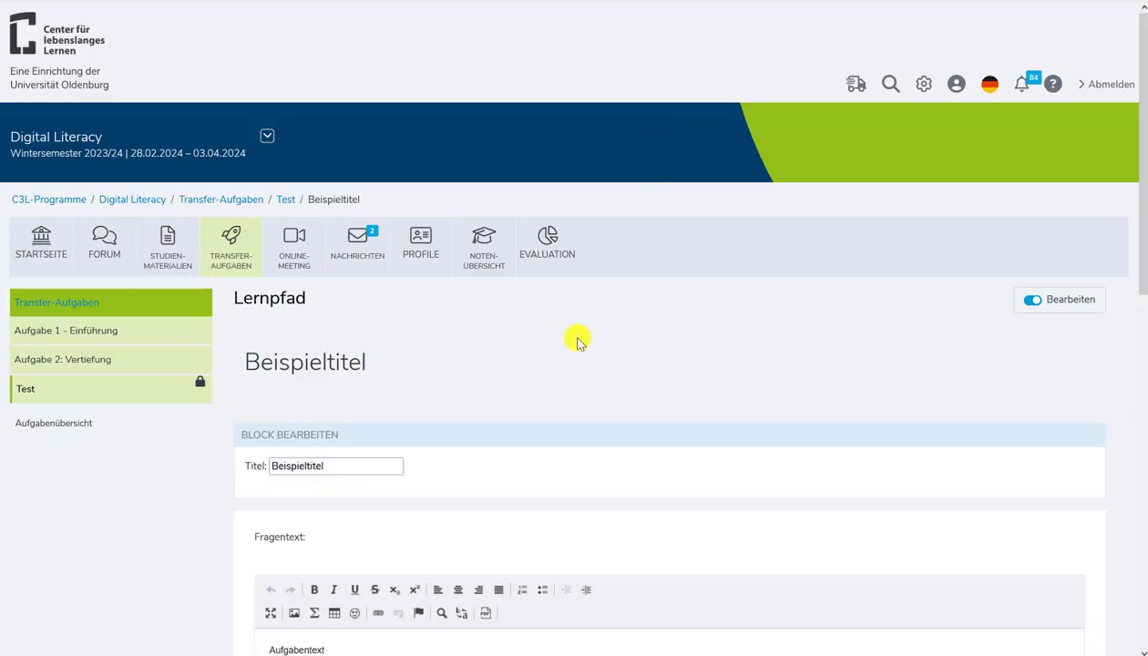
Step: Replace the multiple-choice block's title with "MC Test"
scroll(576, 340, "down", 2)
left_click_drag(366, 317, 230, 323)
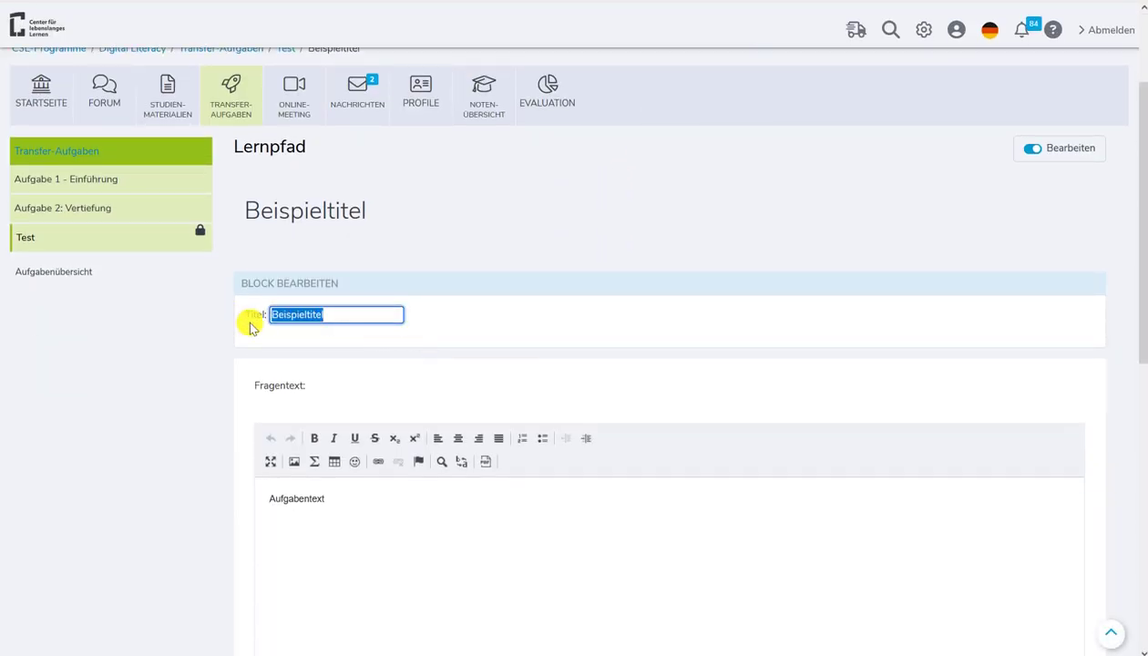
key("BackSpace")
type("MC Test")
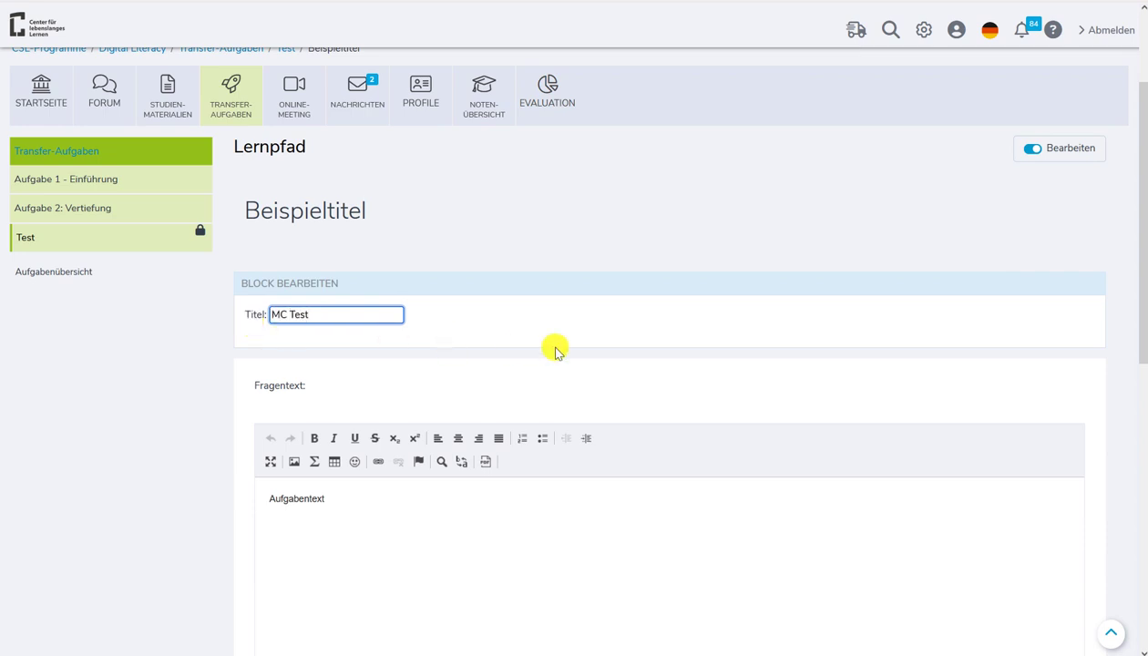
Step: Add a second answer to the multiple-choice question and mark answer 1 as Richtig
scroll(538, 321, "down", 2)
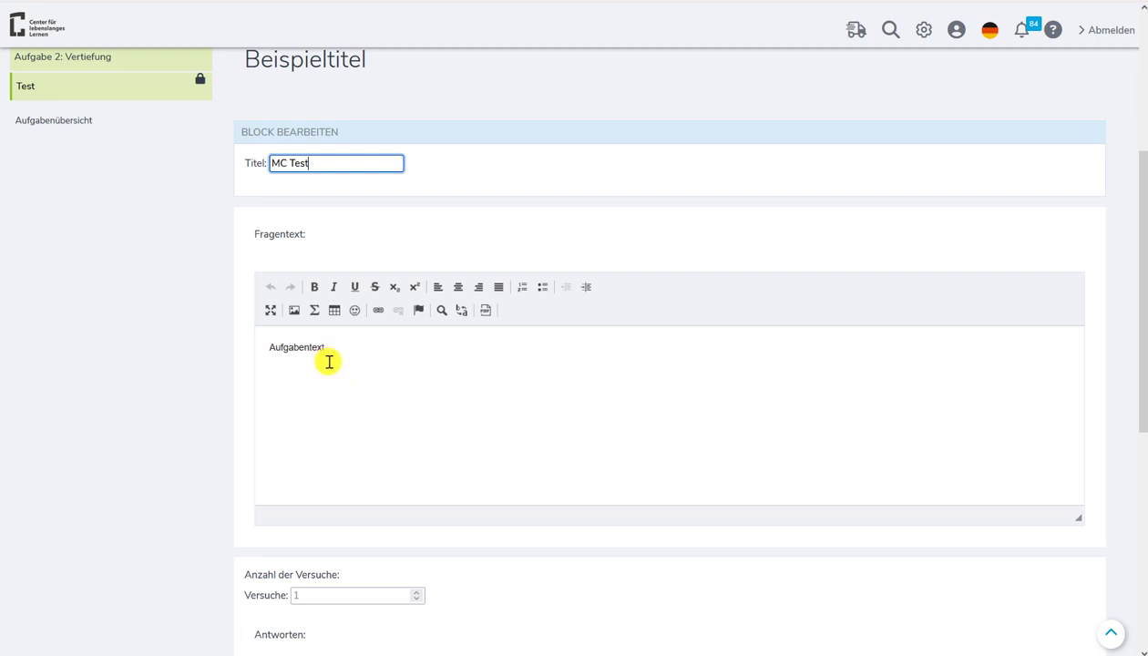
scroll(358, 358, "down", 3)
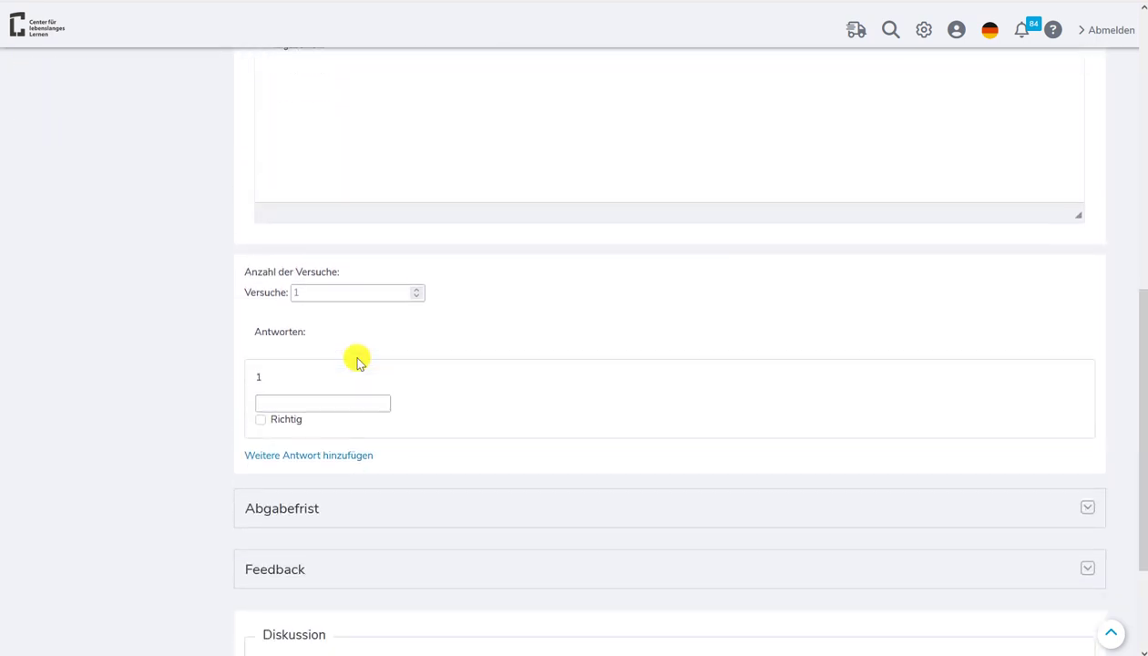
left_click(305, 401)
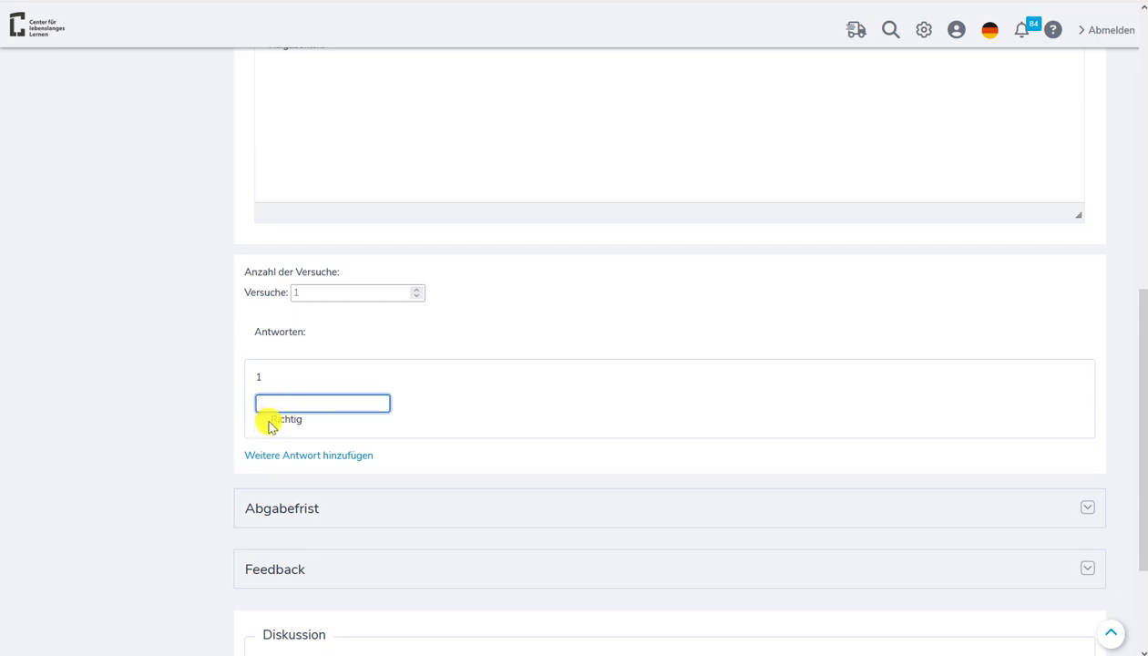
left_click(303, 455)
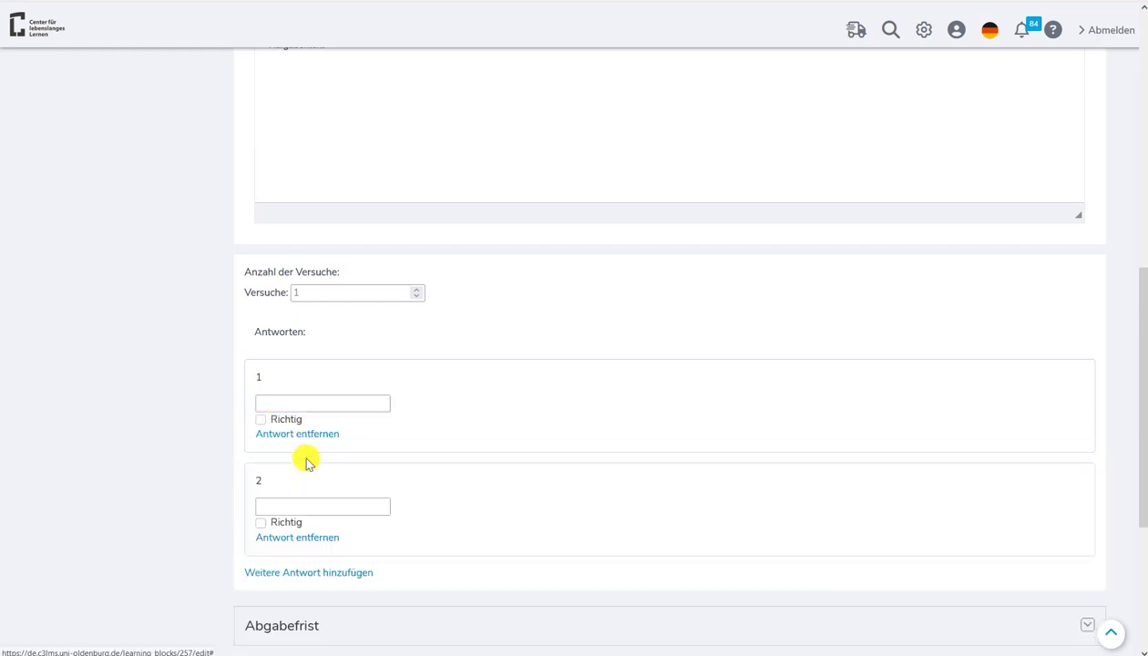
scroll(441, 394, "down", 1)
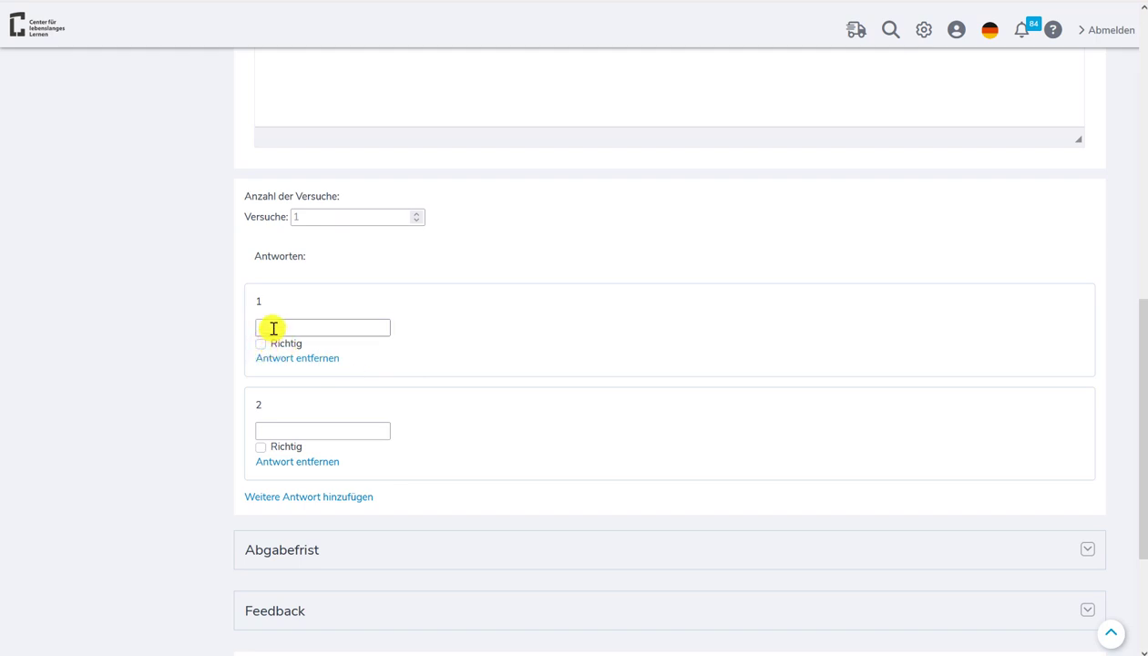
left_click(260, 343)
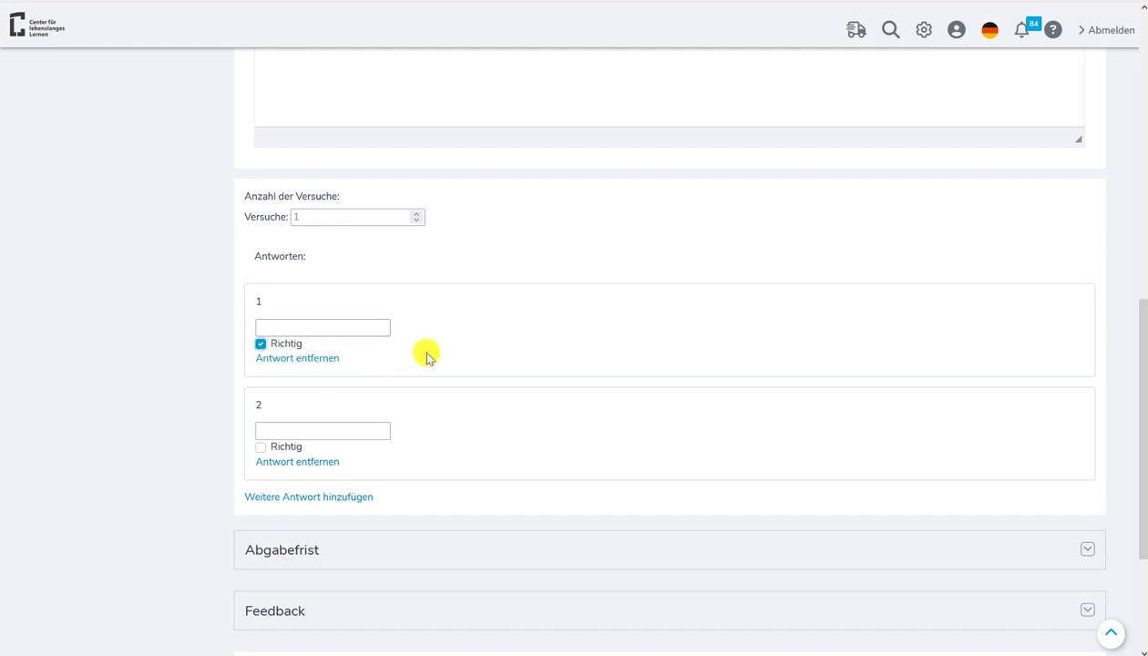
Step: Expand the Feedback settings and examine the fields for general hints, correct and wrong answers, through to the Diskussion option
scroll(425, 356, "down", 1)
scroll(865, 453, "down", 1)
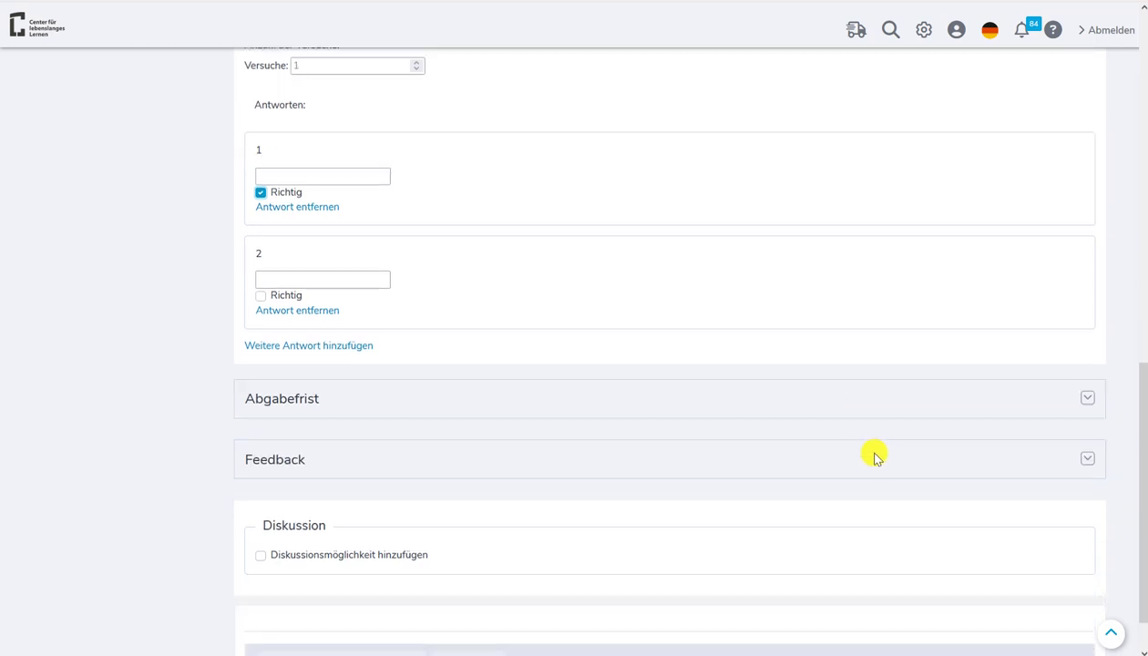
left_click(1089, 460)
scroll(735, 366, "down", 3)
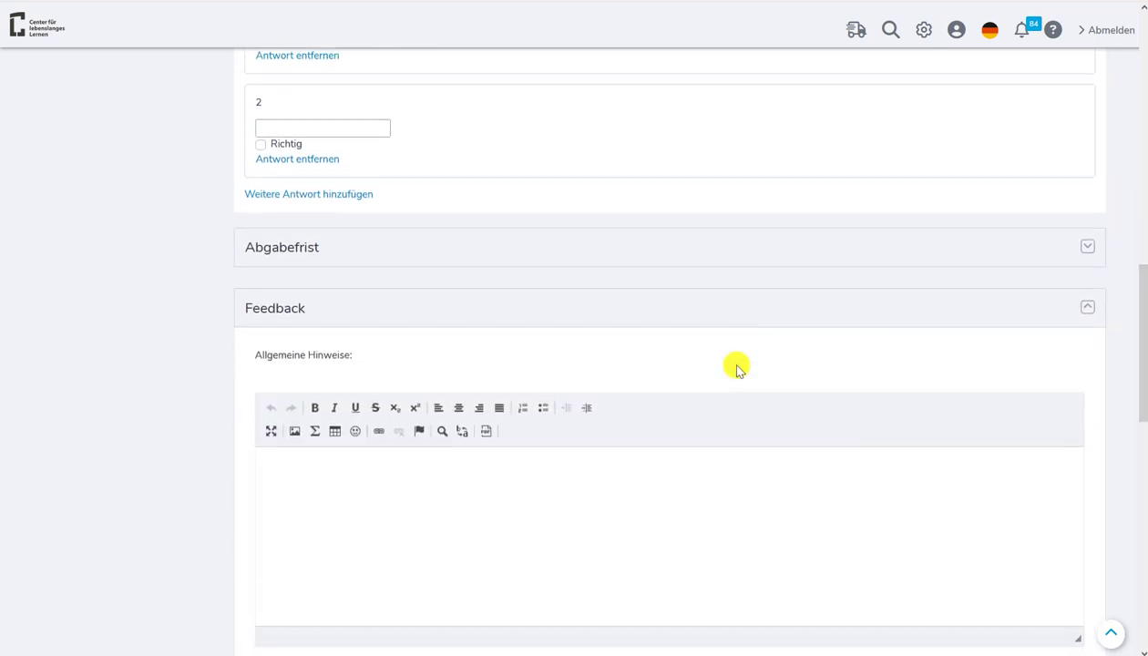
scroll(738, 369, "down", 1)
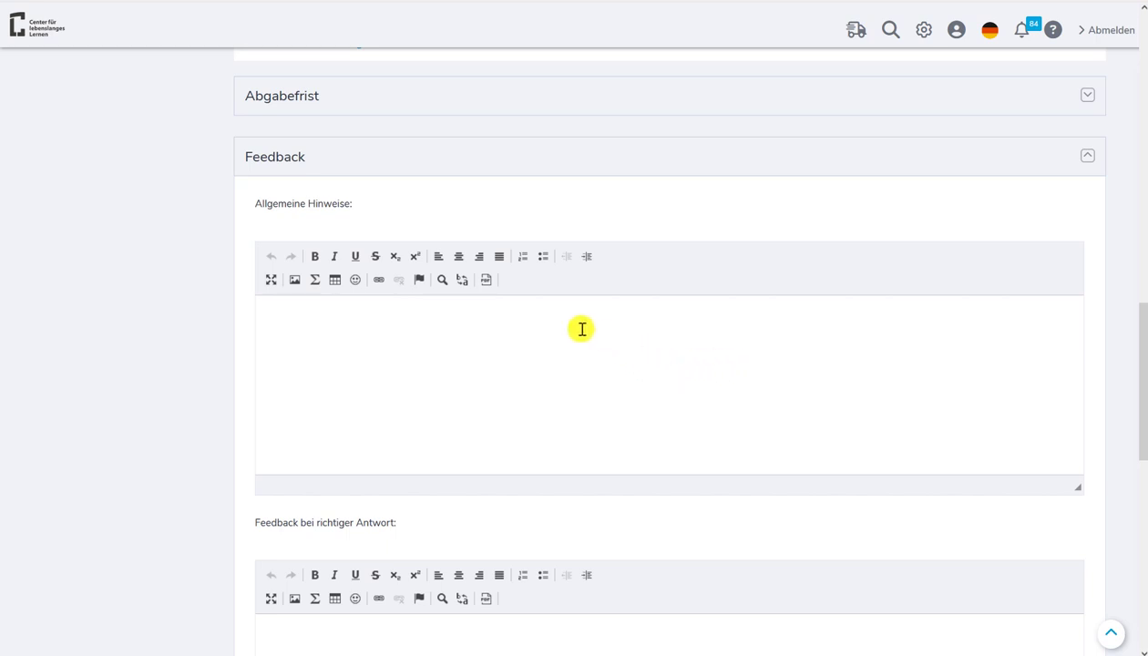
scroll(382, 336, "down", 3)
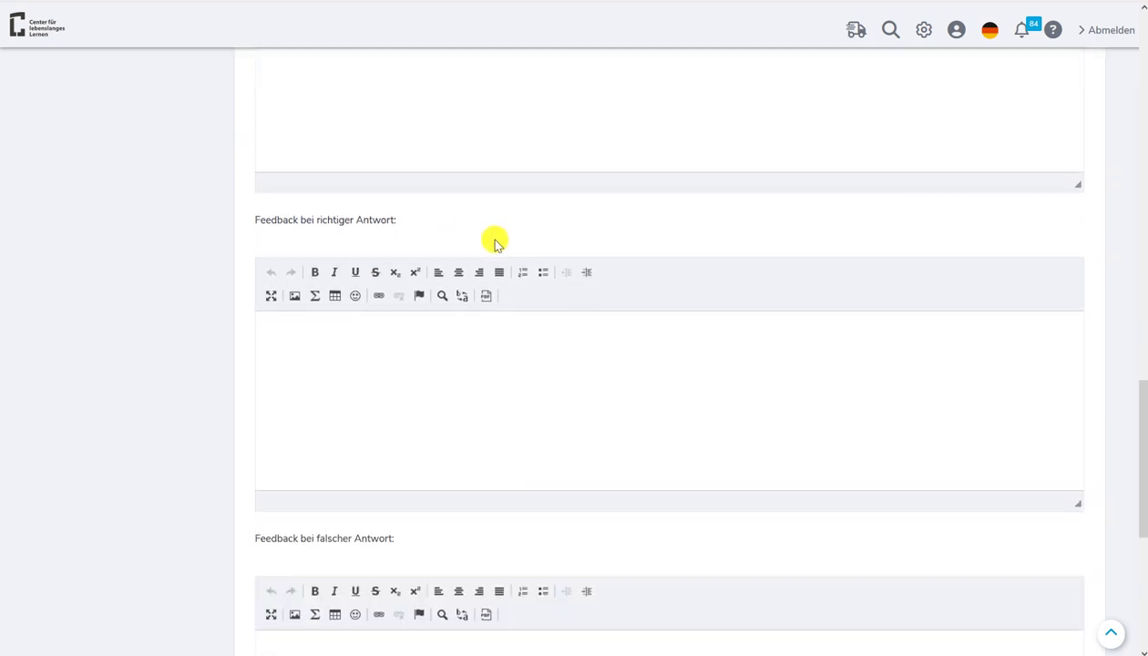
scroll(494, 238, "down", 1)
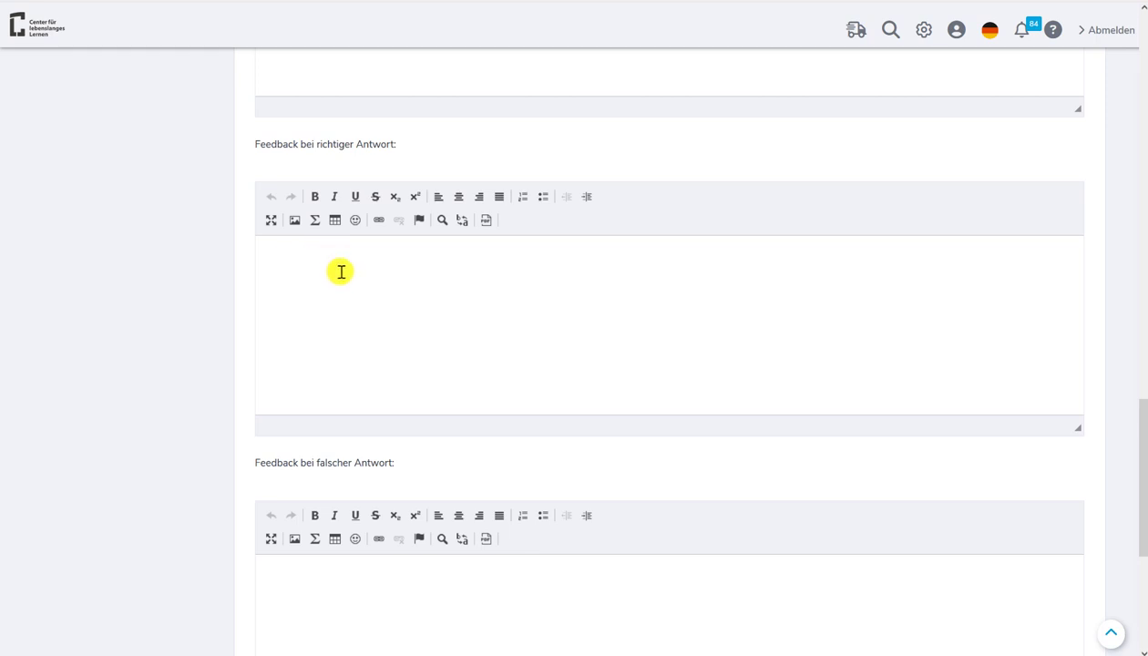
scroll(423, 482, "down", 2)
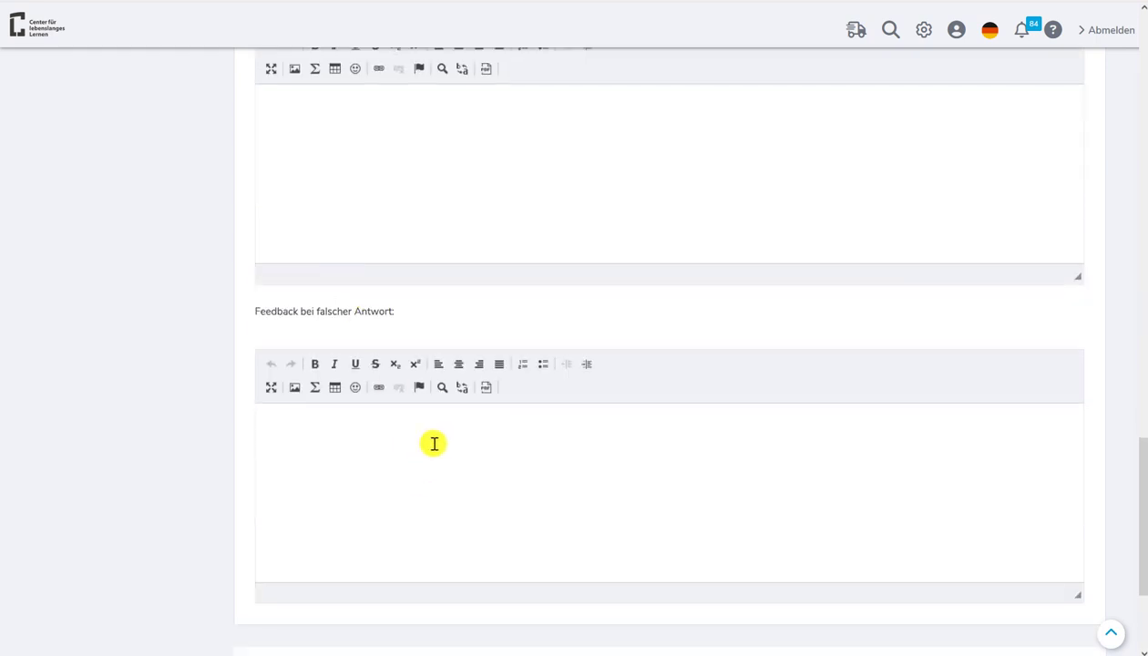
scroll(434, 443, "down", 2)
scroll(434, 443, "down", 1)
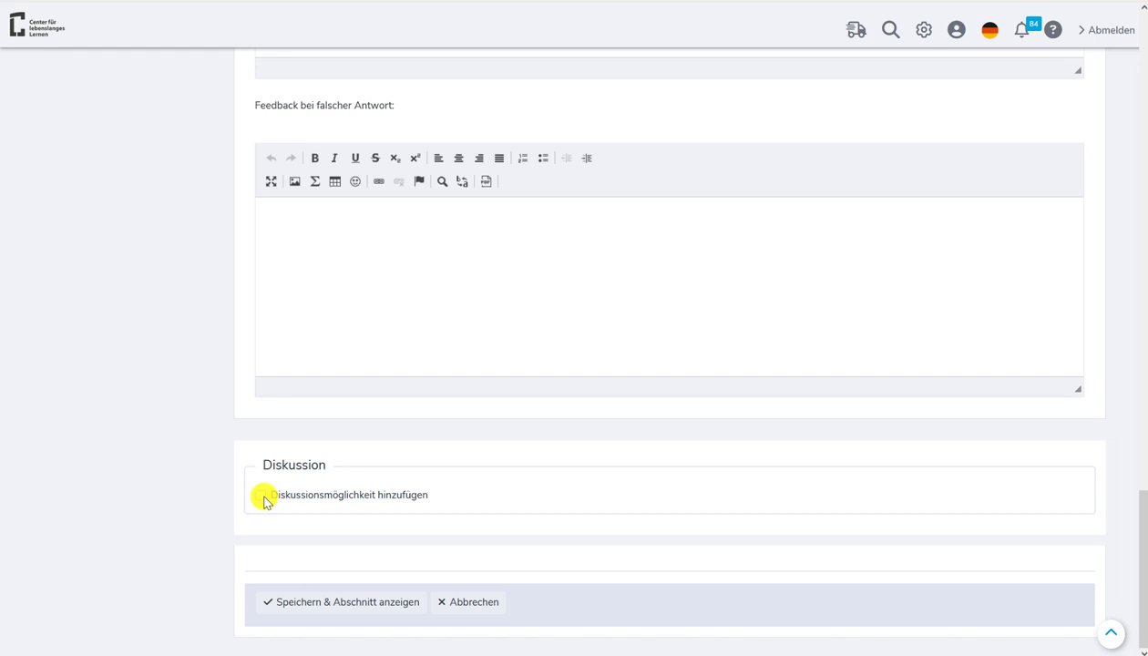
Step: Enable Diskussionsmöglichkeit hinzufügen for the multiple-choice block and try to save it
left_click(262, 496)
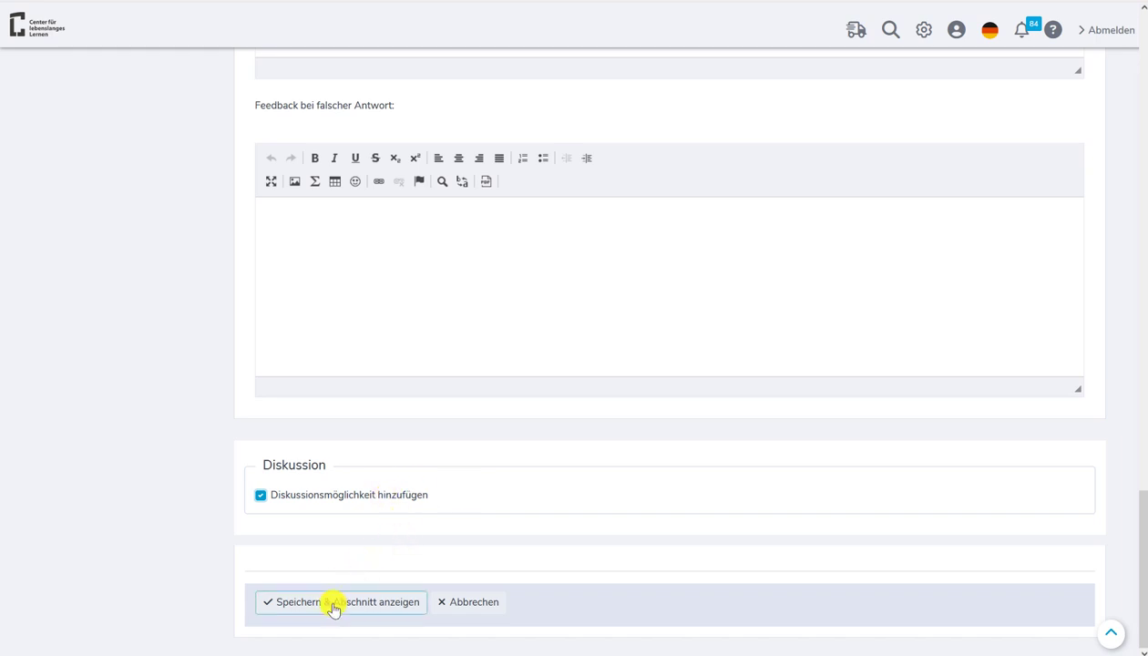
left_click(335, 602)
Step: Fill in the two answers with "1" and "2", and set the question text to "Frage"
scroll(328, 397, "up", 15)
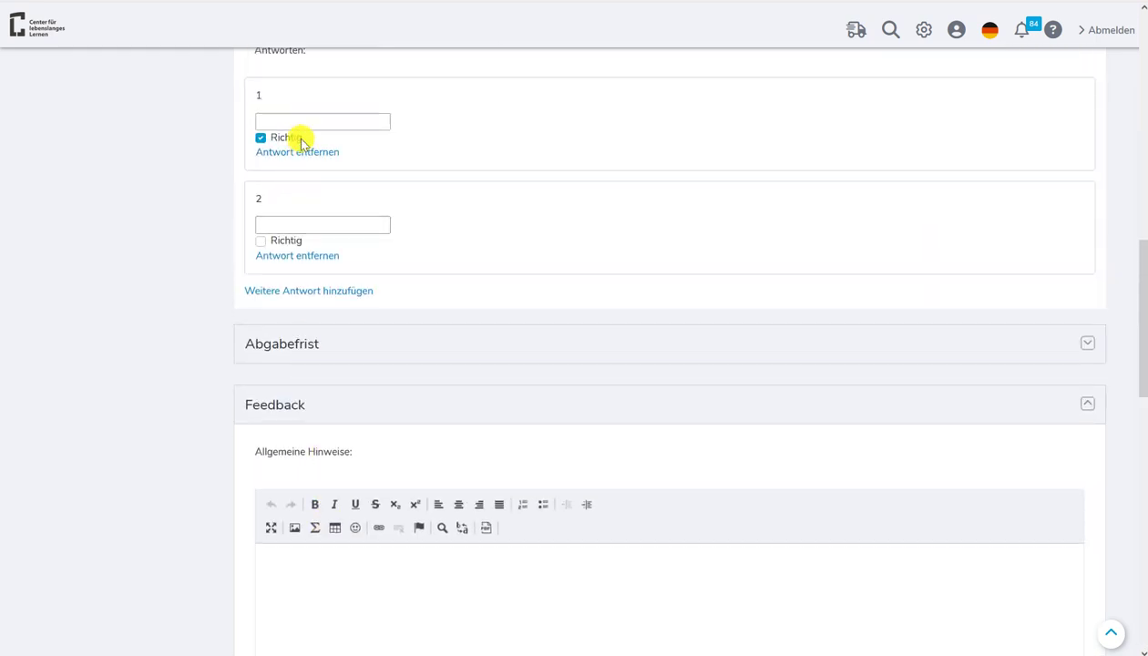
left_click(298, 121)
type("1")
left_click(281, 225)
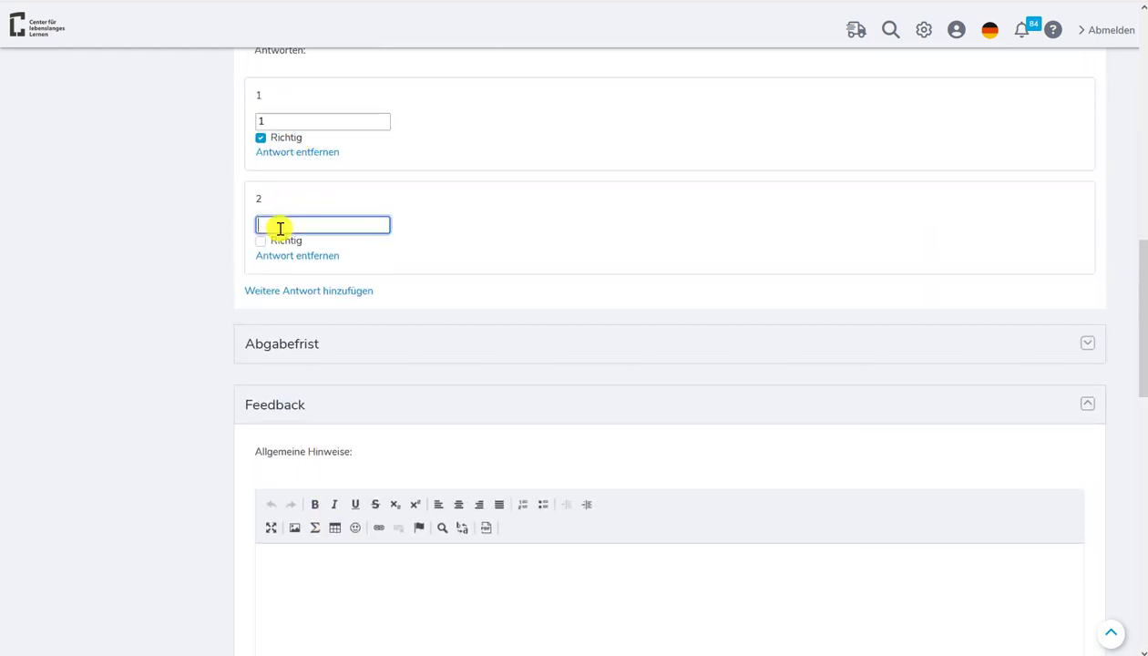
type("2")
scroll(364, 269, "up", 4)
left_click_drag(336, 141, 161, 133)
key("BackSpace")
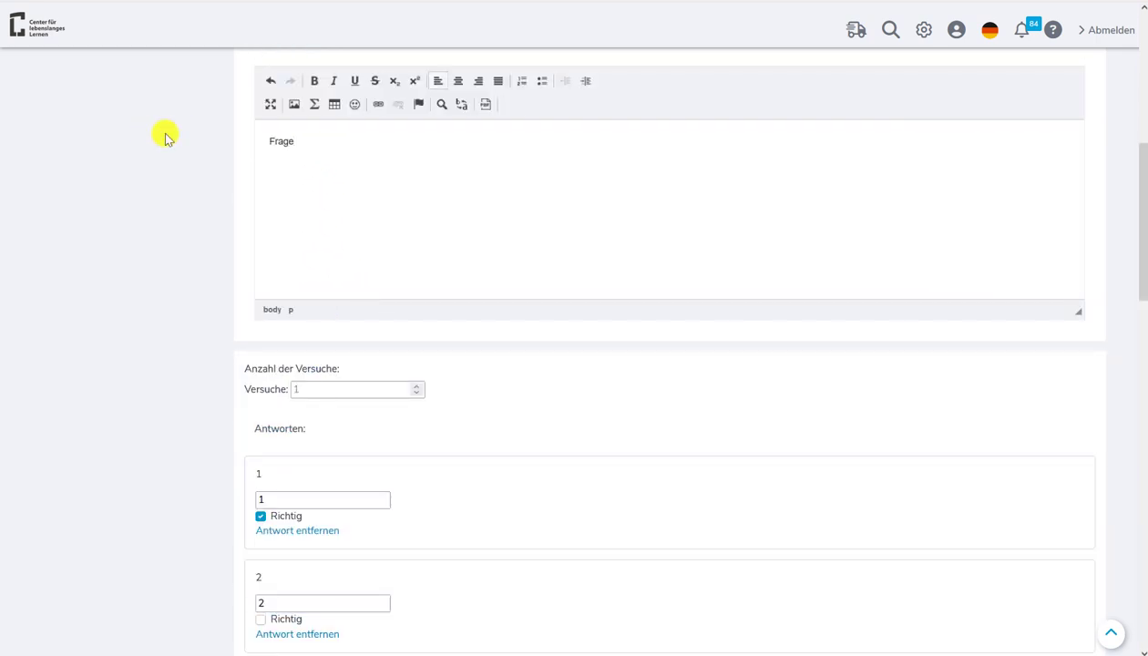
Step: Examine the date and time fields under Abgabefrist, collapse that area, and save the multiple-choice block to show the section
scroll(684, 337, "down", 8)
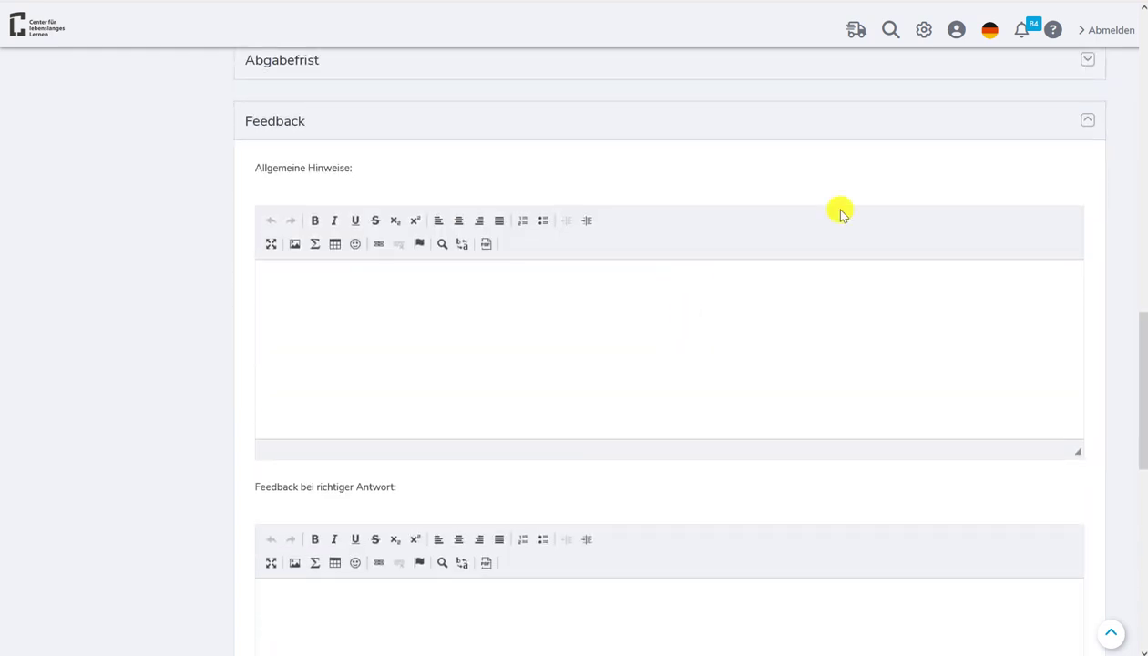
scroll(1038, 97, "up", 1)
left_click(1089, 116)
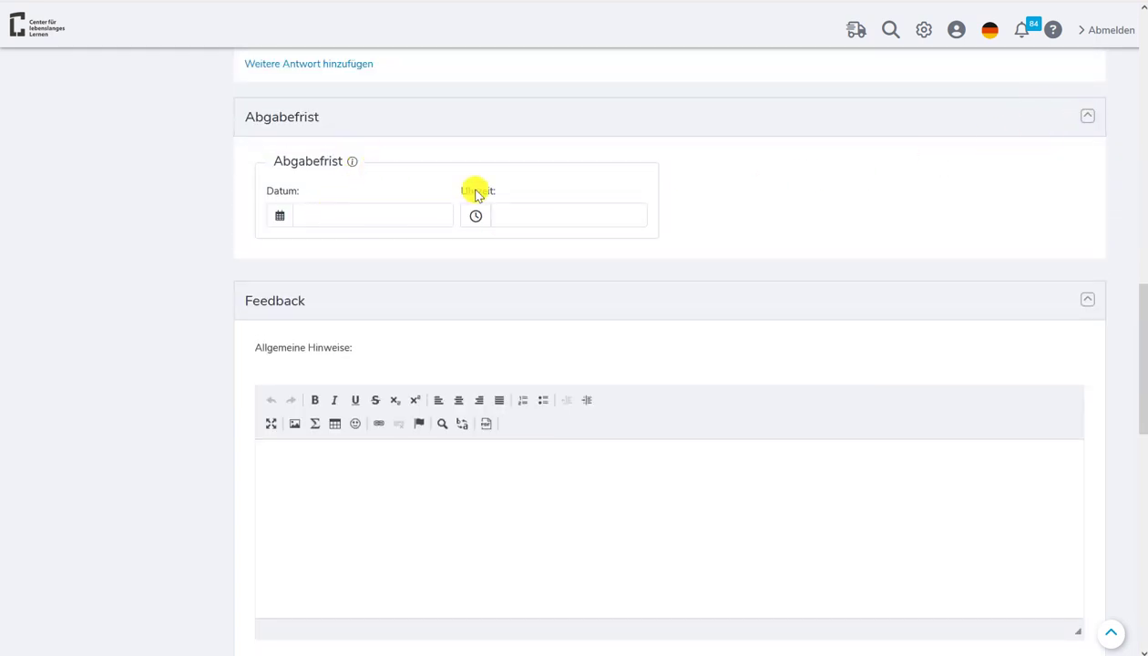
left_click(1090, 119)
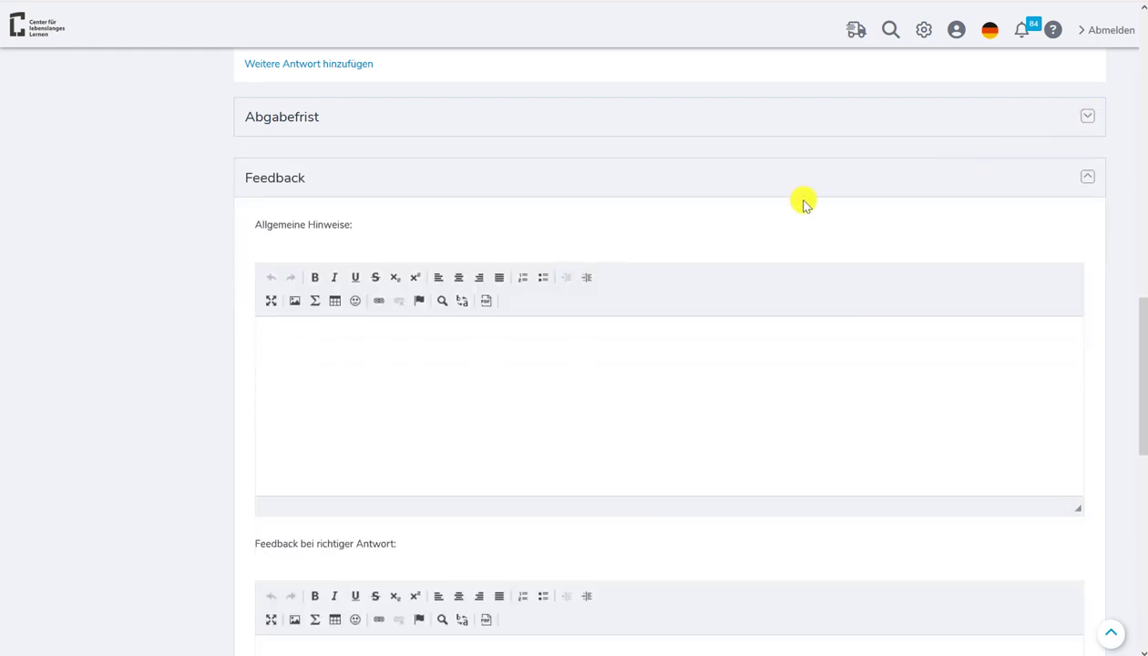
scroll(801, 200, "down", 8)
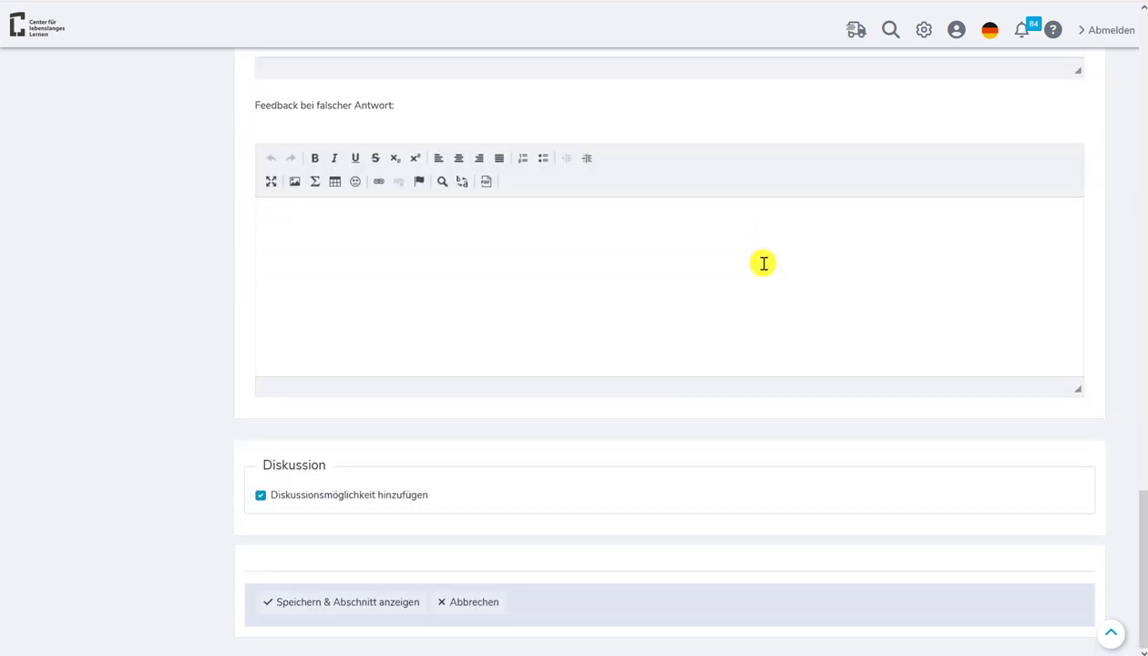
left_click(347, 610)
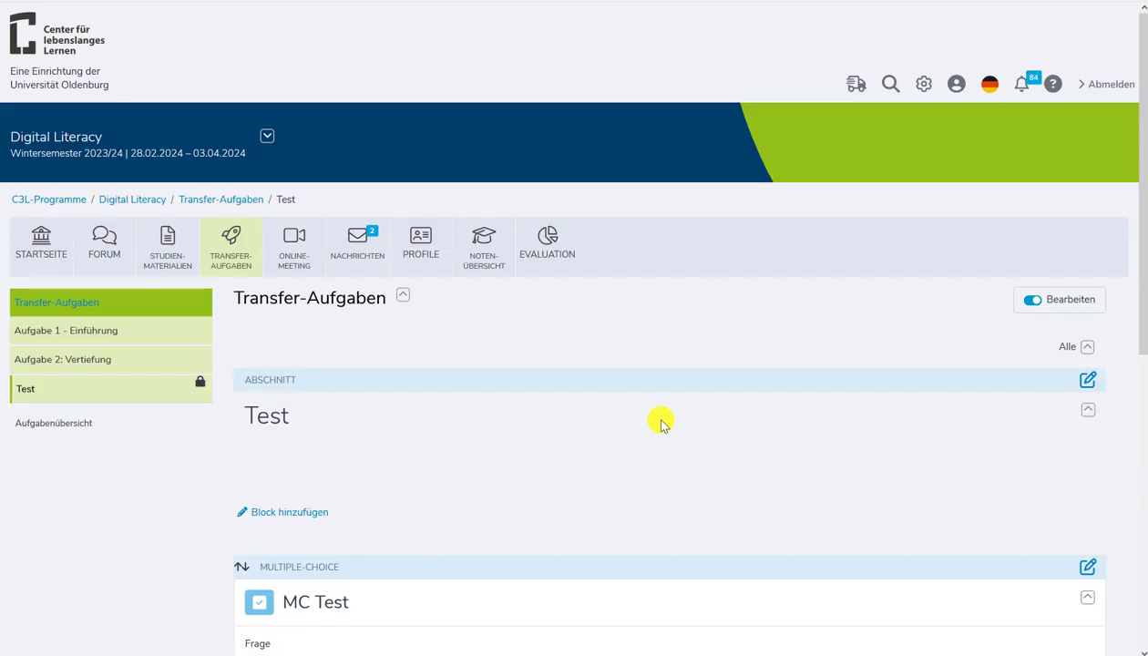
Step: Review the saved MC Test block, including its answer options, the participants' answer table and the comment field
scroll(653, 370, "down", 1)
scroll(653, 370, "down", 1)
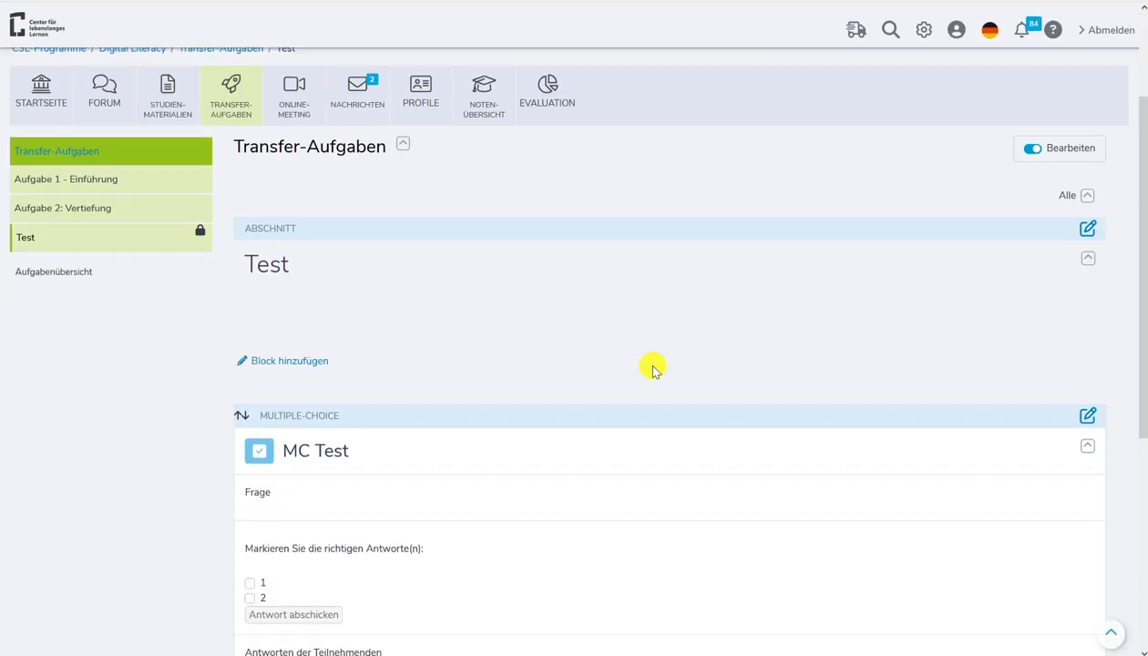
scroll(403, 316, "down", 1)
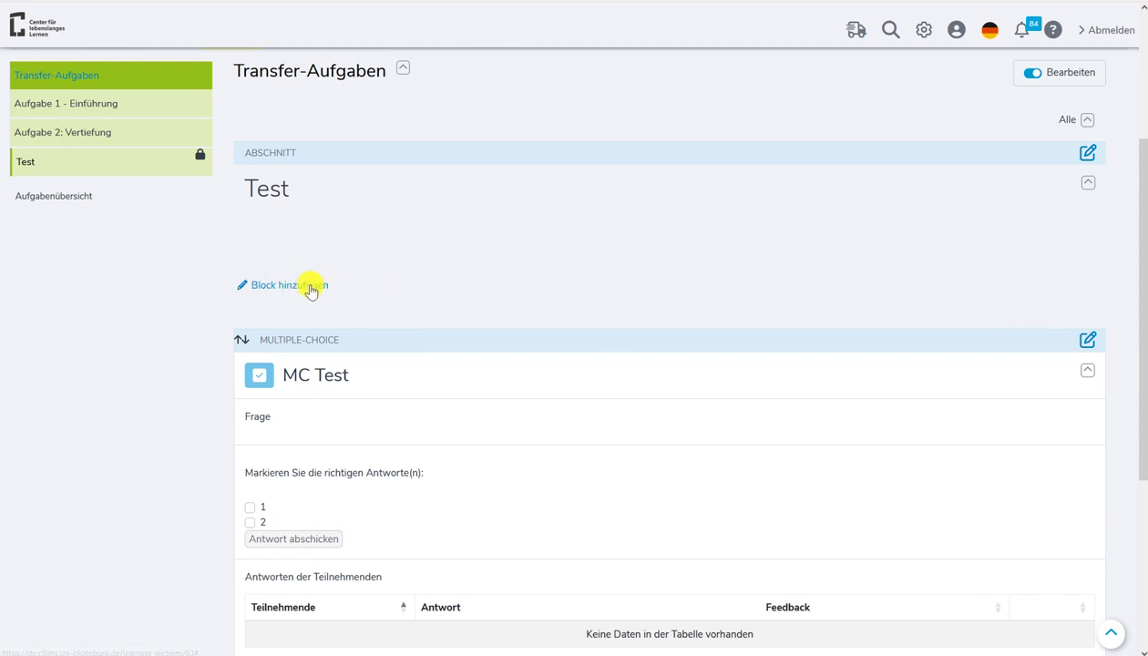
scroll(561, 325, "down", 4)
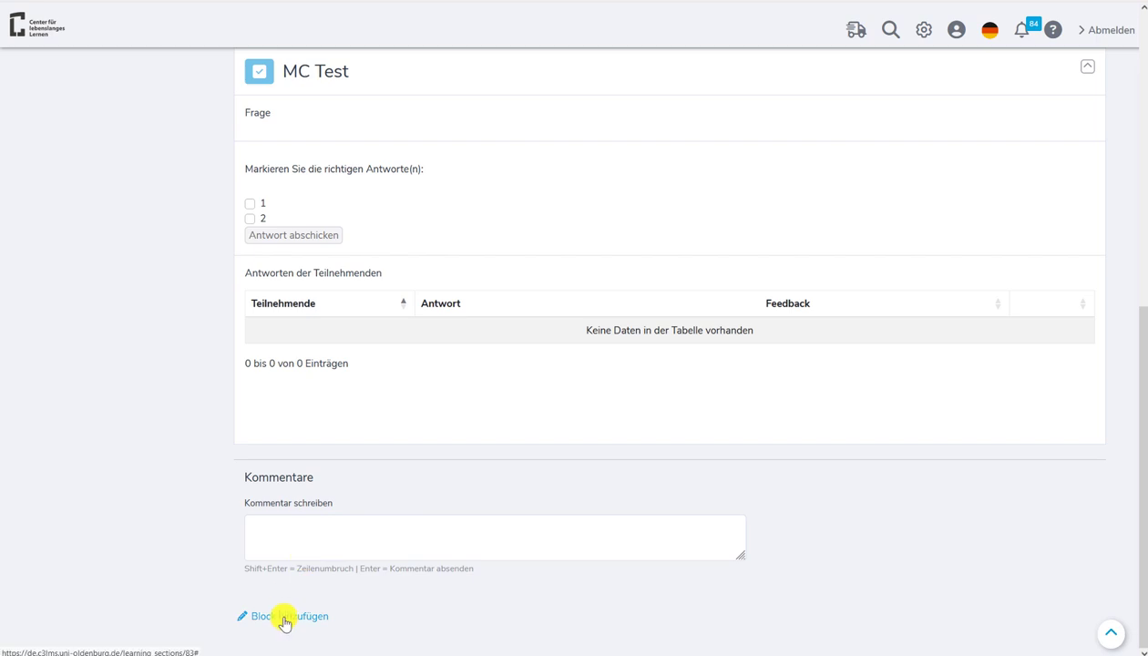
scroll(474, 469, "up", 2)
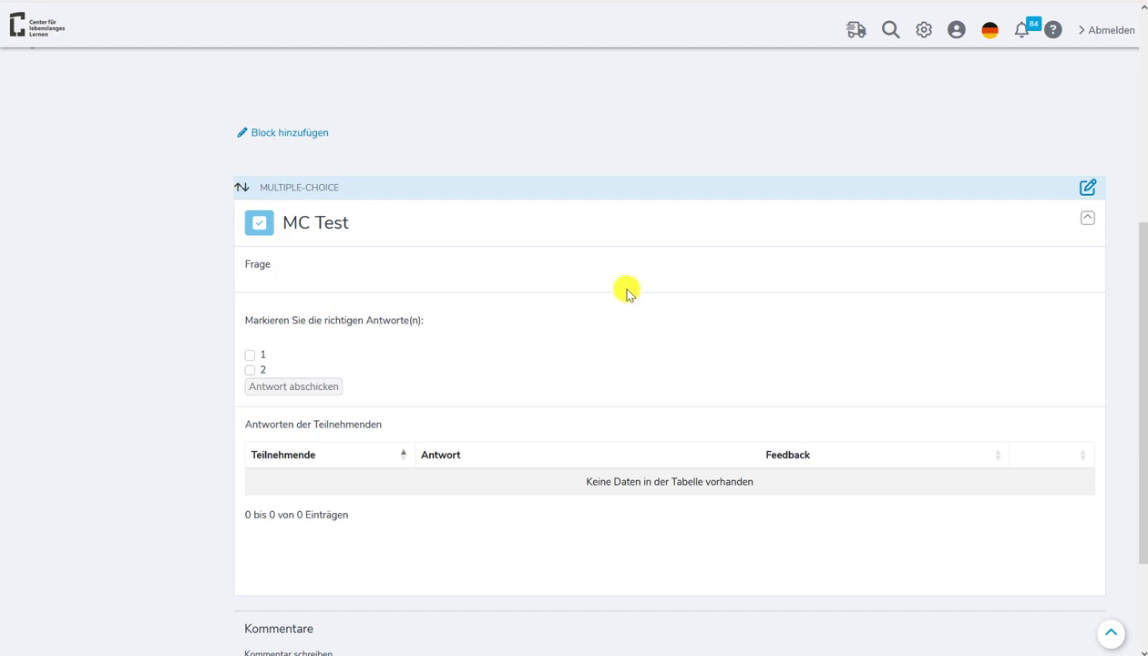
scroll(579, 361, "down", 2)
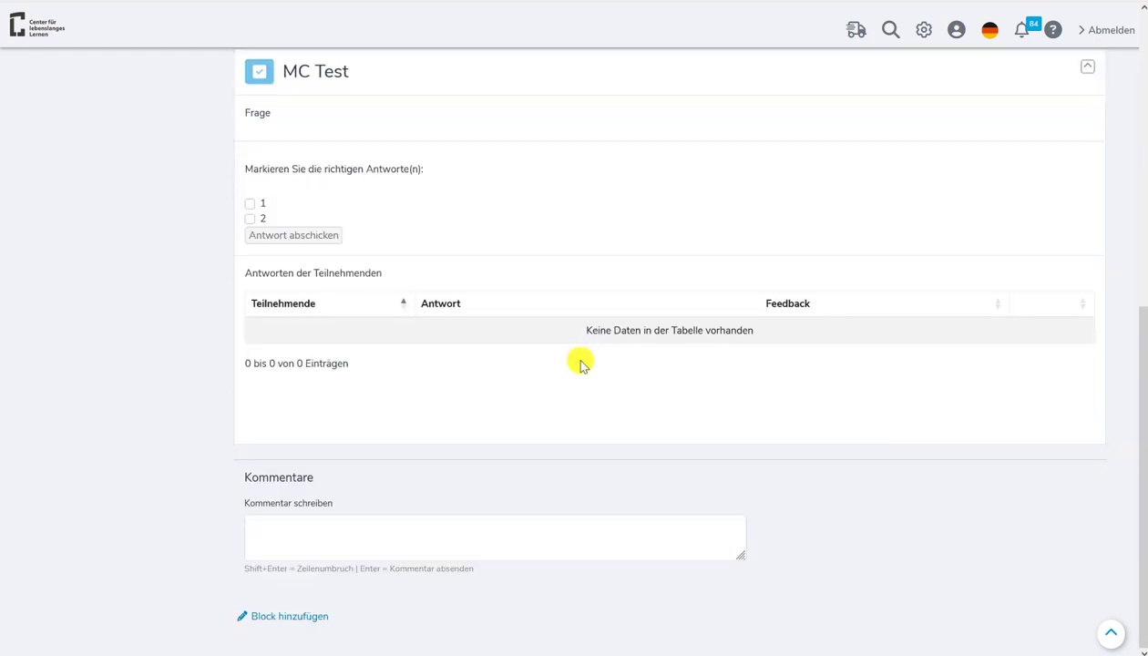
left_click(317, 532)
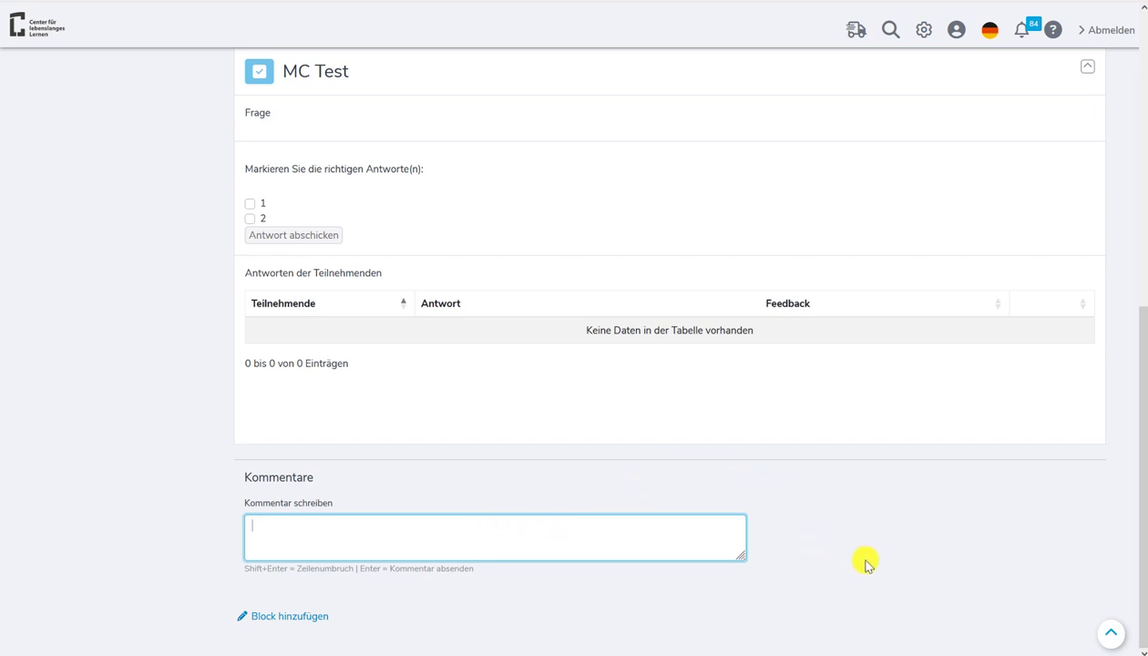
Step: View the block types available for the Test section and close the selection without adding one
scroll(864, 565, "up", 4)
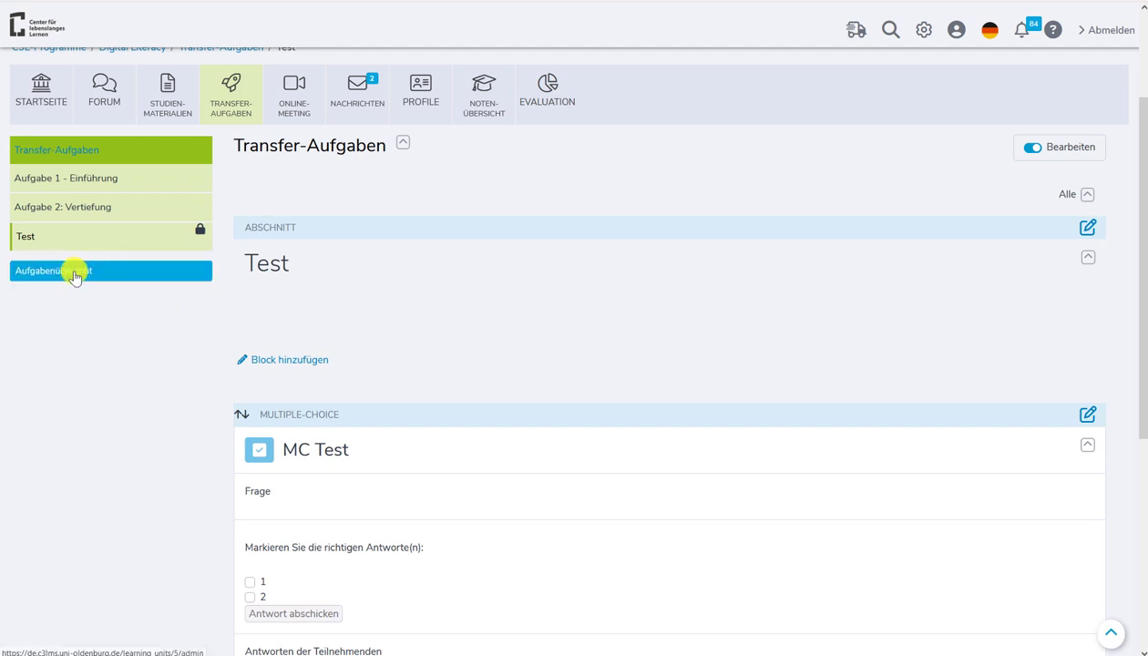
left_click(288, 360)
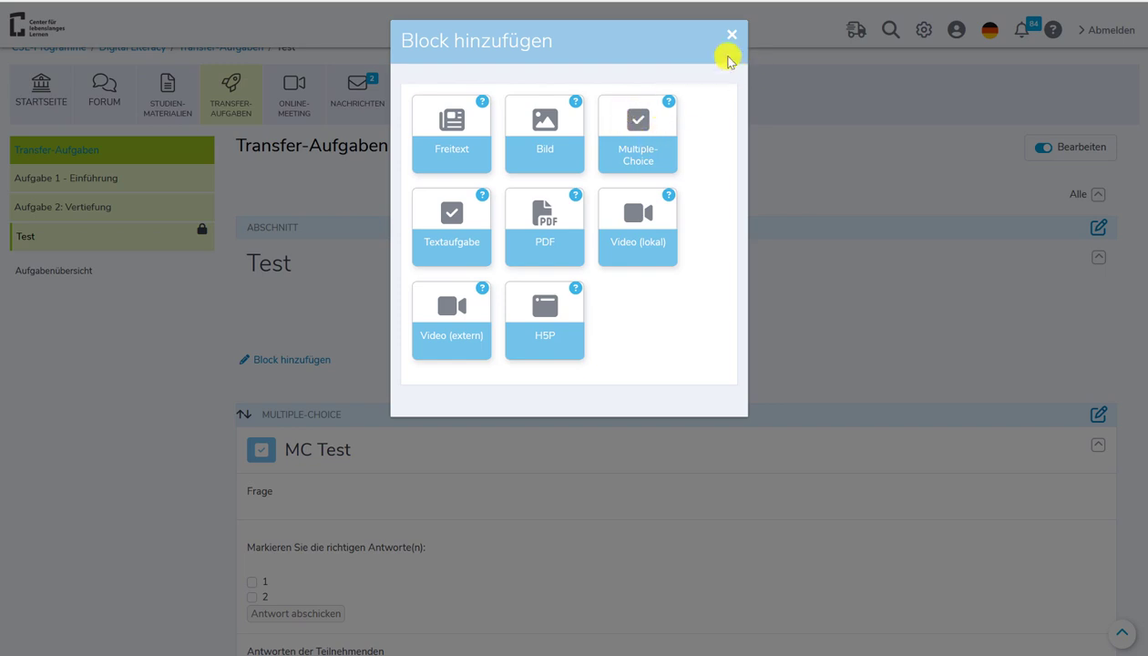
left_click(736, 40)
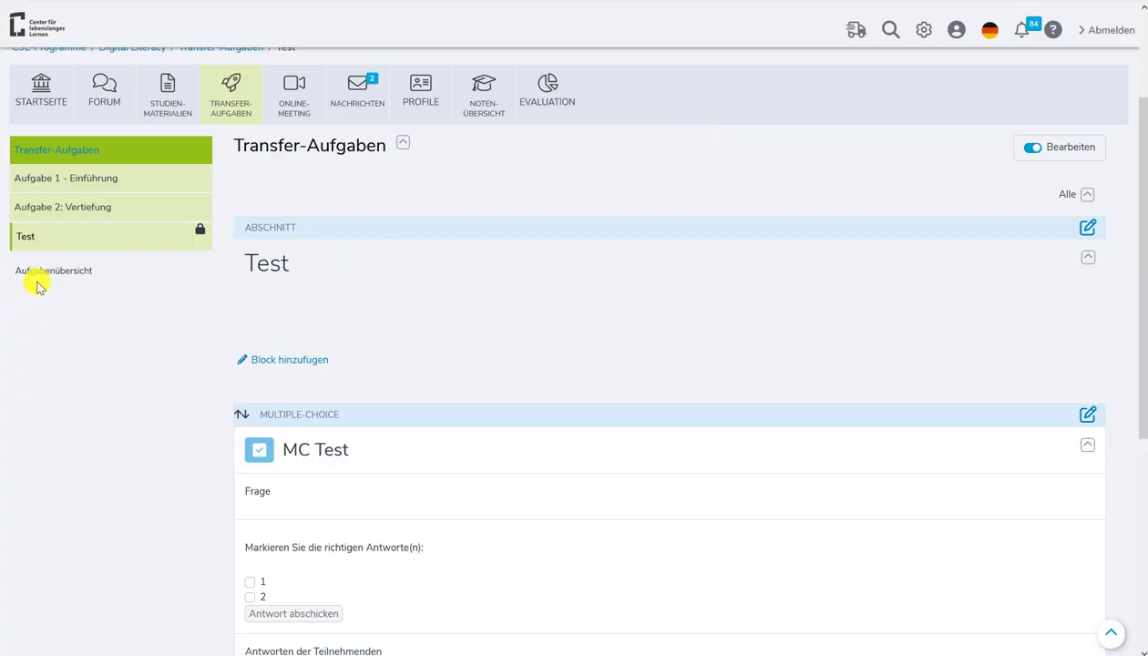
Step: Open the Aufgabenübersicht and check its section filter by hiding and showing Aufgabe 1 - Einführung again
left_click(72, 271)
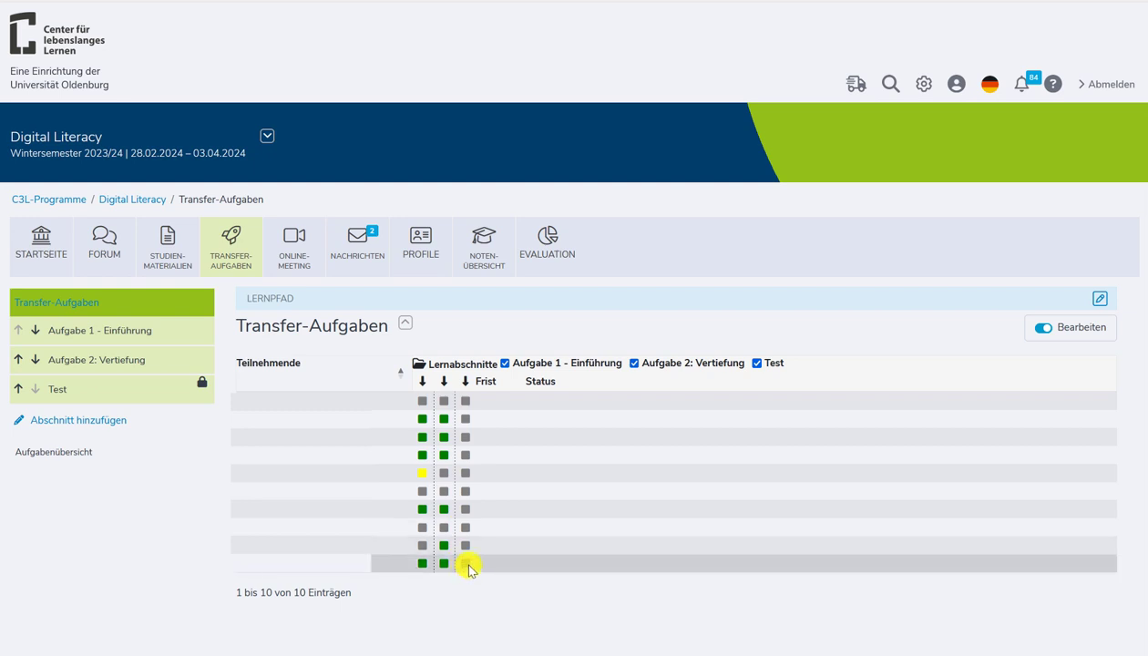
left_click(422, 474)
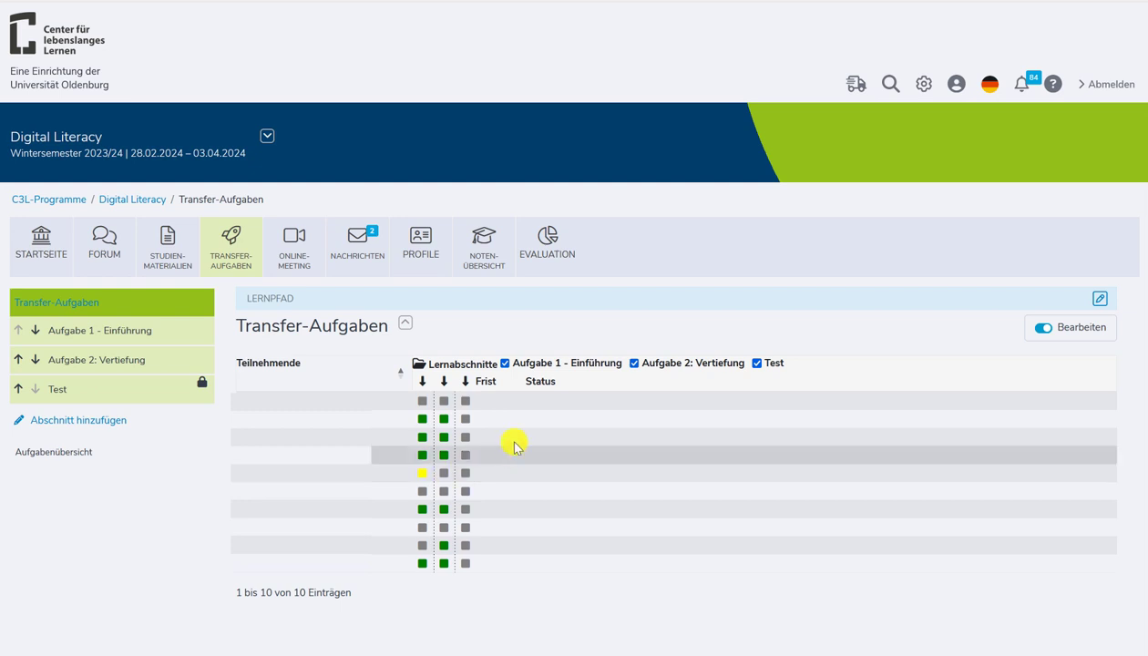
left_click(505, 364)
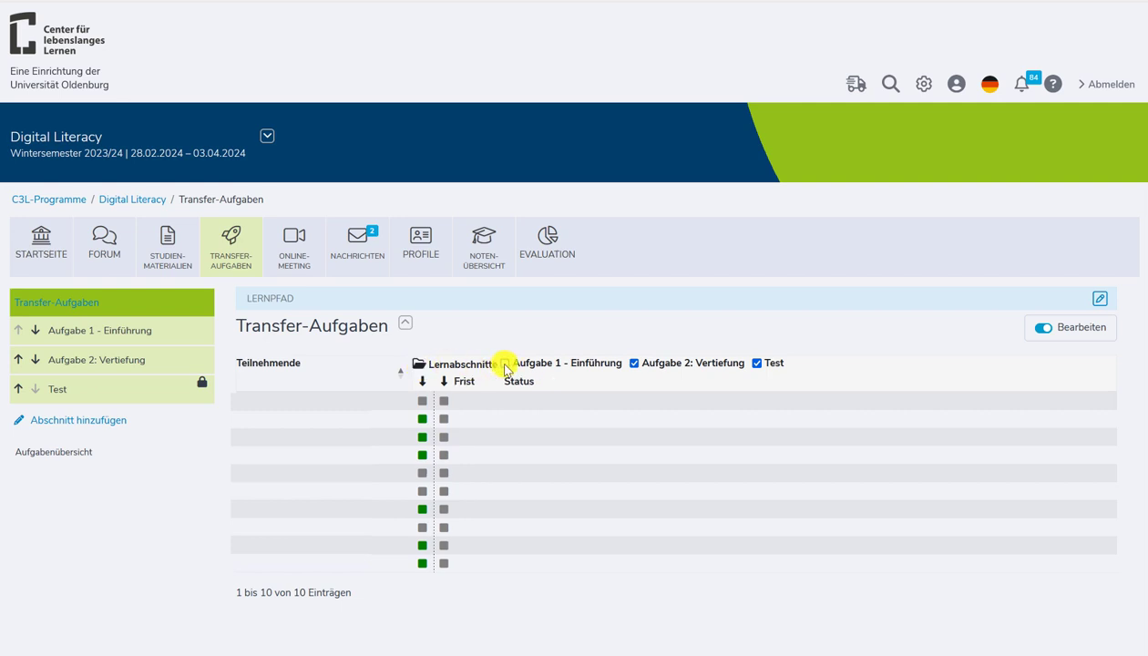
left_click(505, 364)
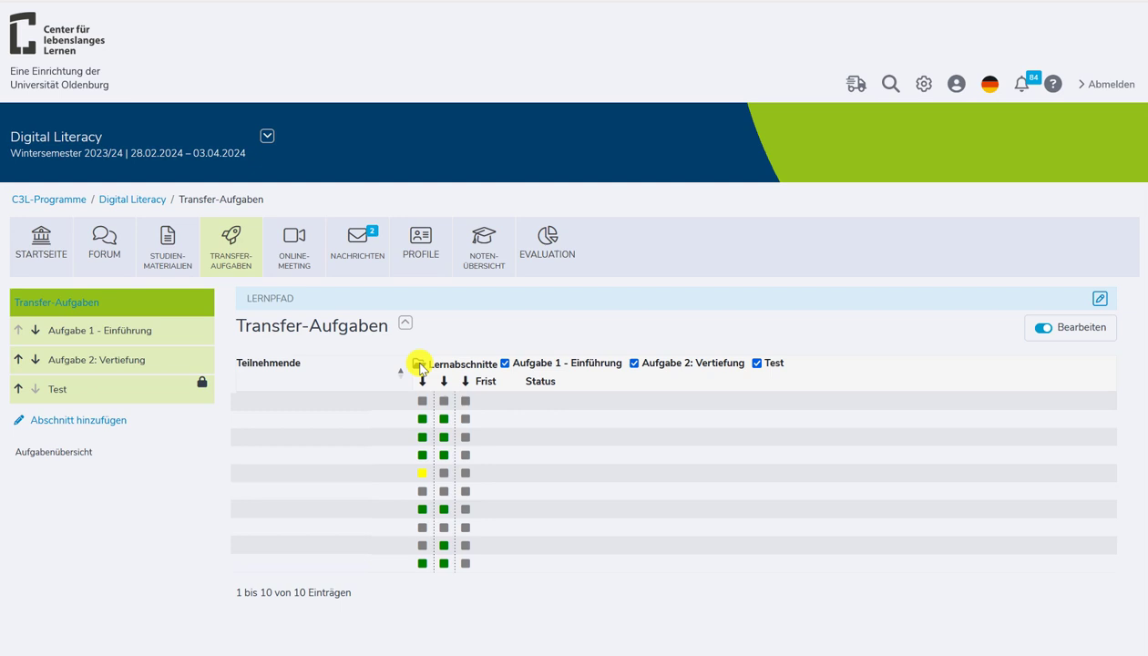
Step: Expand the Lernabschnitte in the overview and examine each participant's individual tasks, deadlines and submission status
left_click(419, 364)
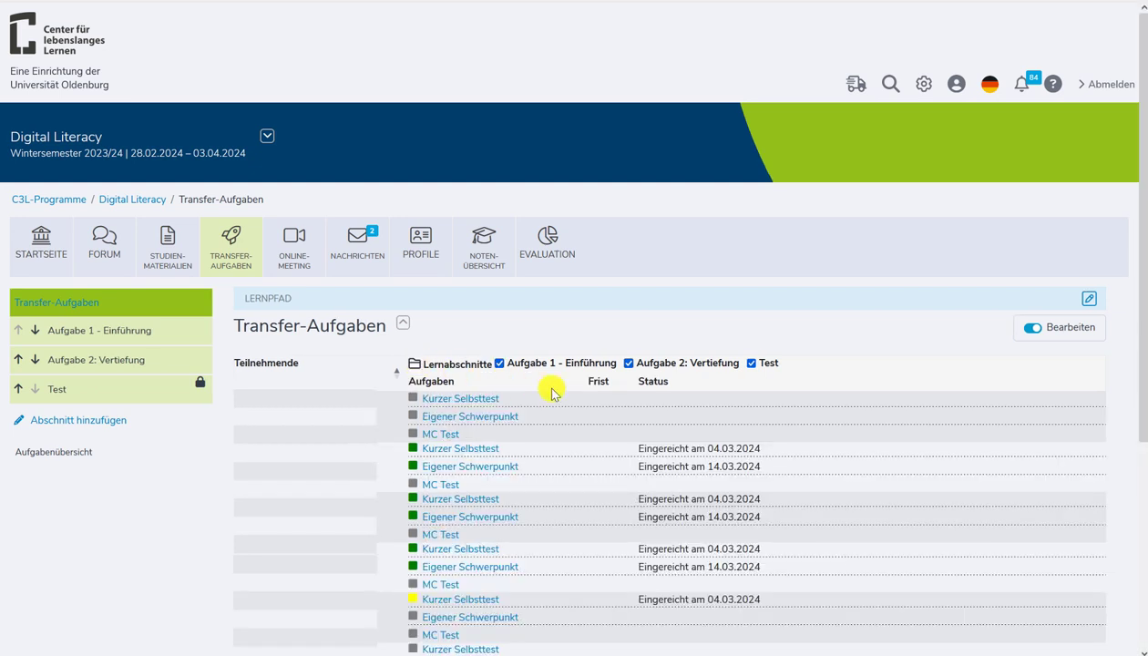
scroll(553, 391, "down", 2)
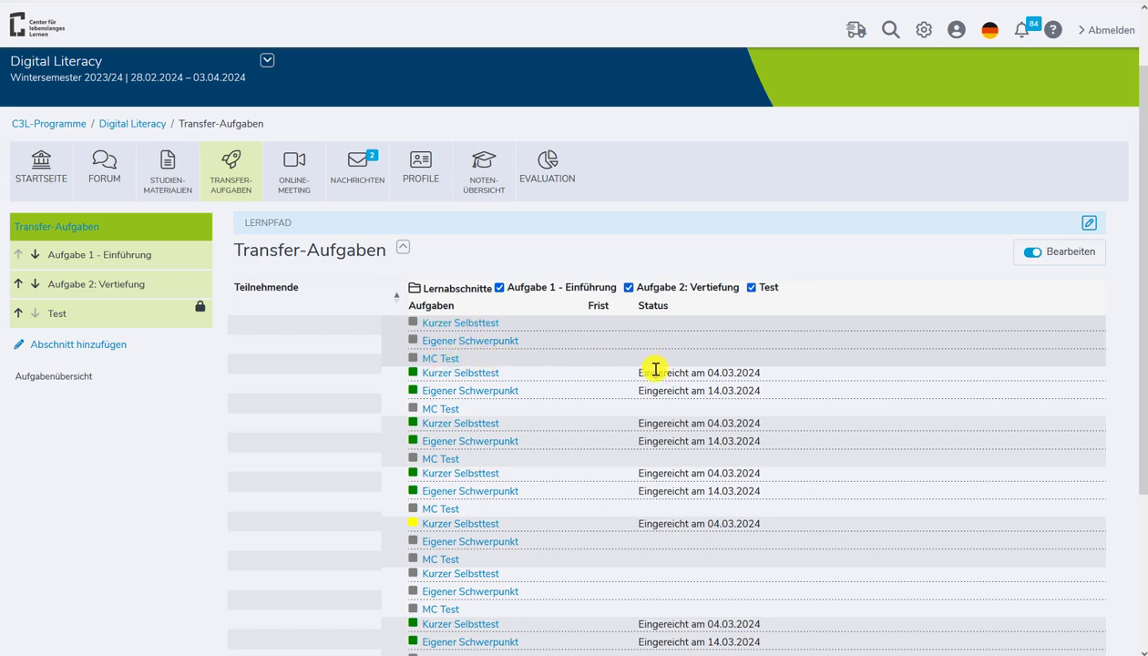
scroll(628, 394, "down", 1)
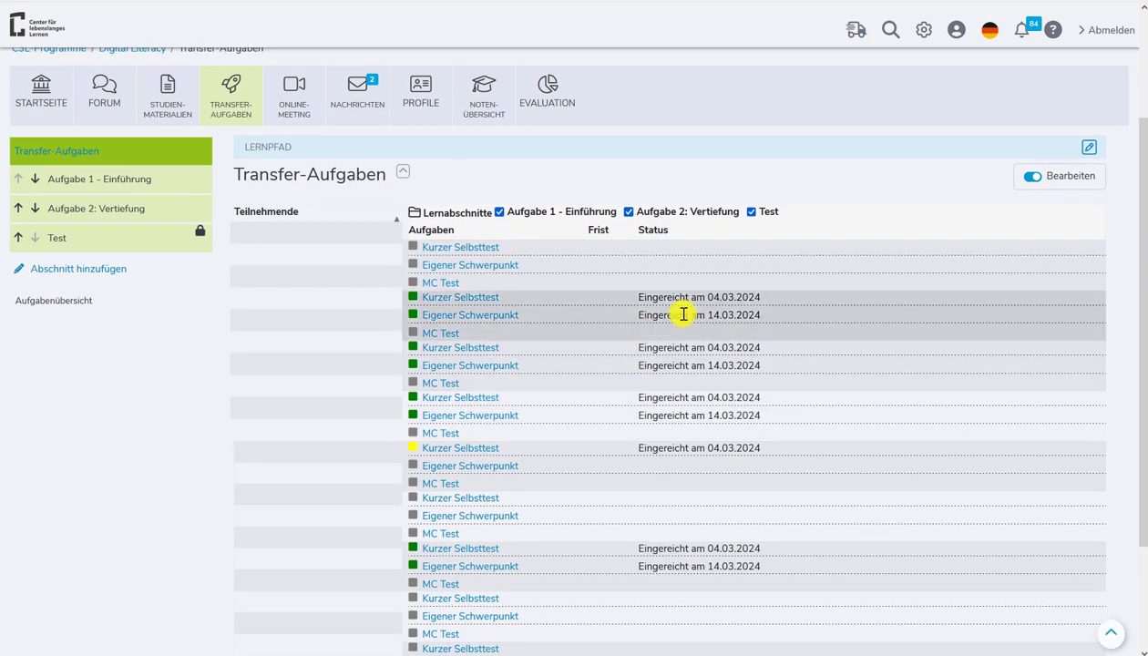
scroll(589, 342, "down", 1)
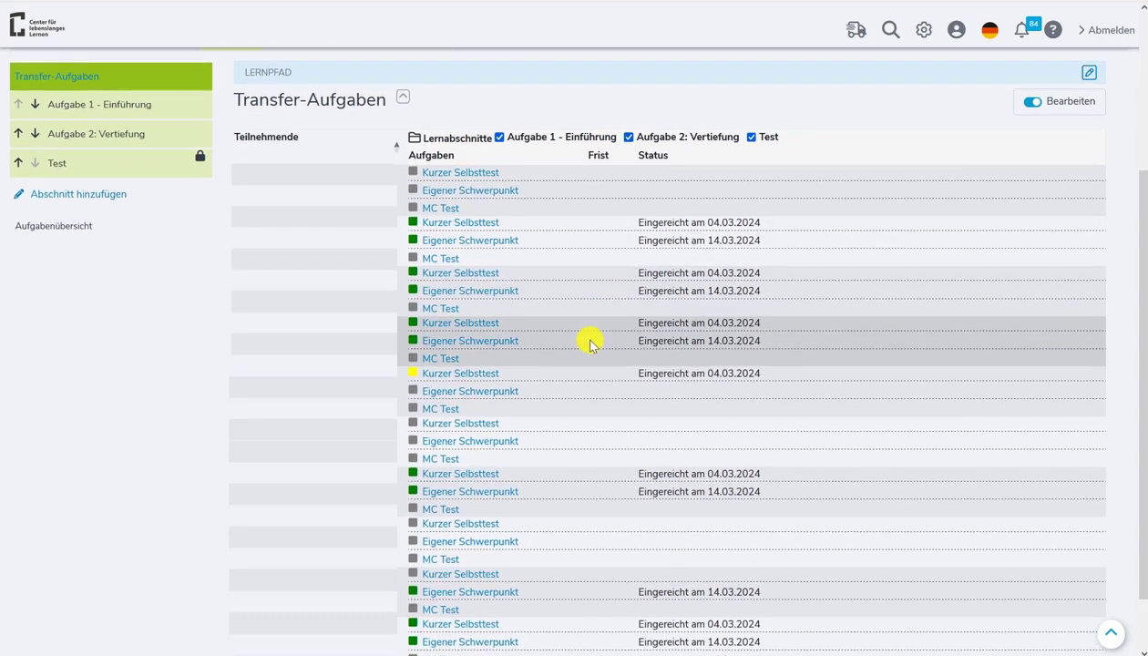
scroll(589, 342, "up", 1)
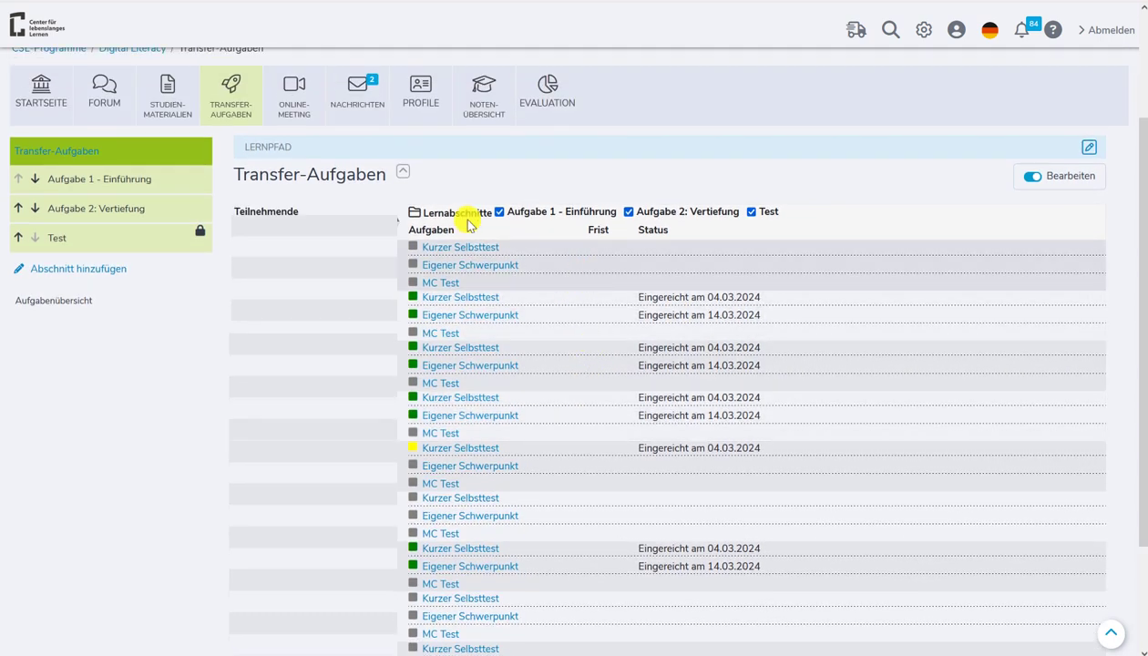
Step: Return to the Test section and open the selection of block types above the MC Test block
left_click(55, 236)
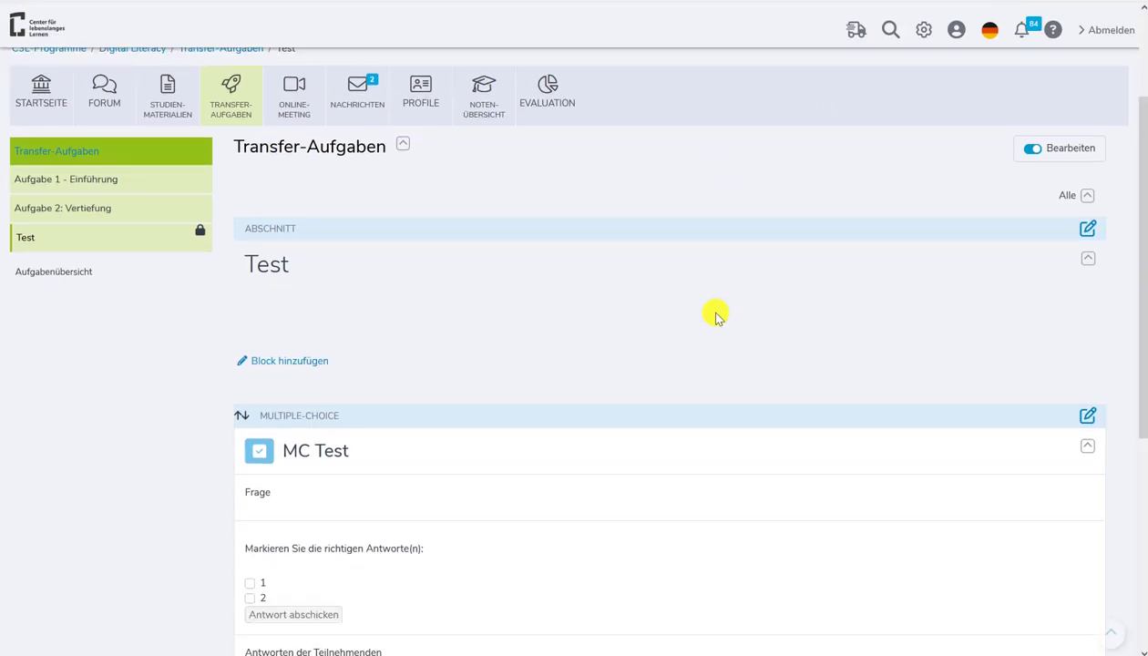
scroll(715, 315, "down", 2)
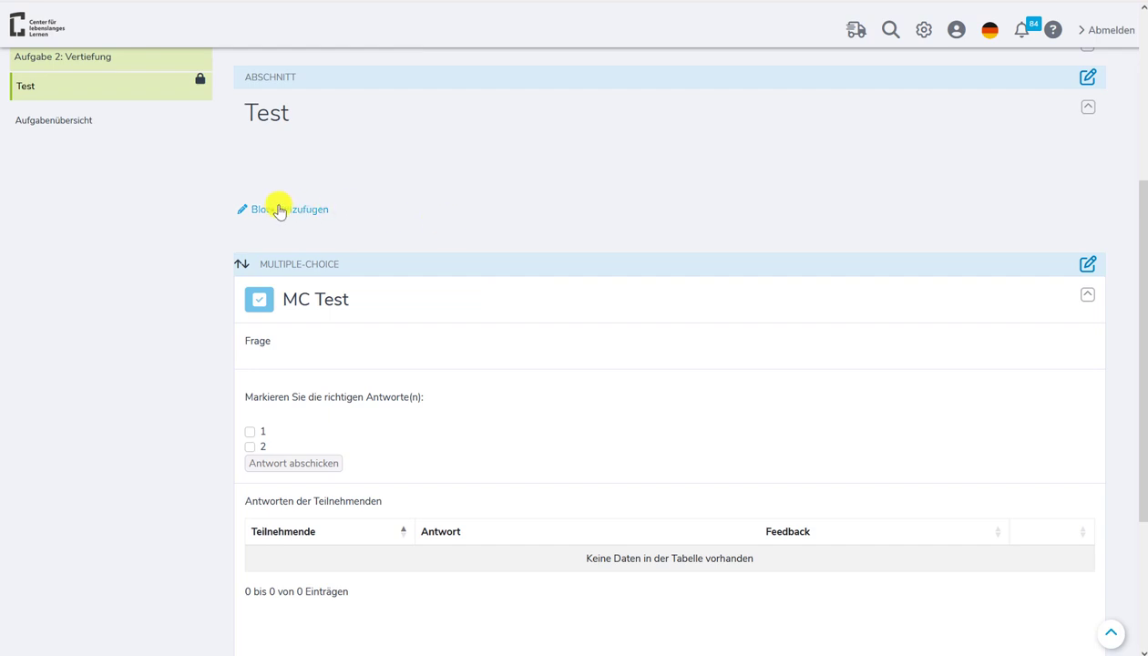
left_click(279, 209)
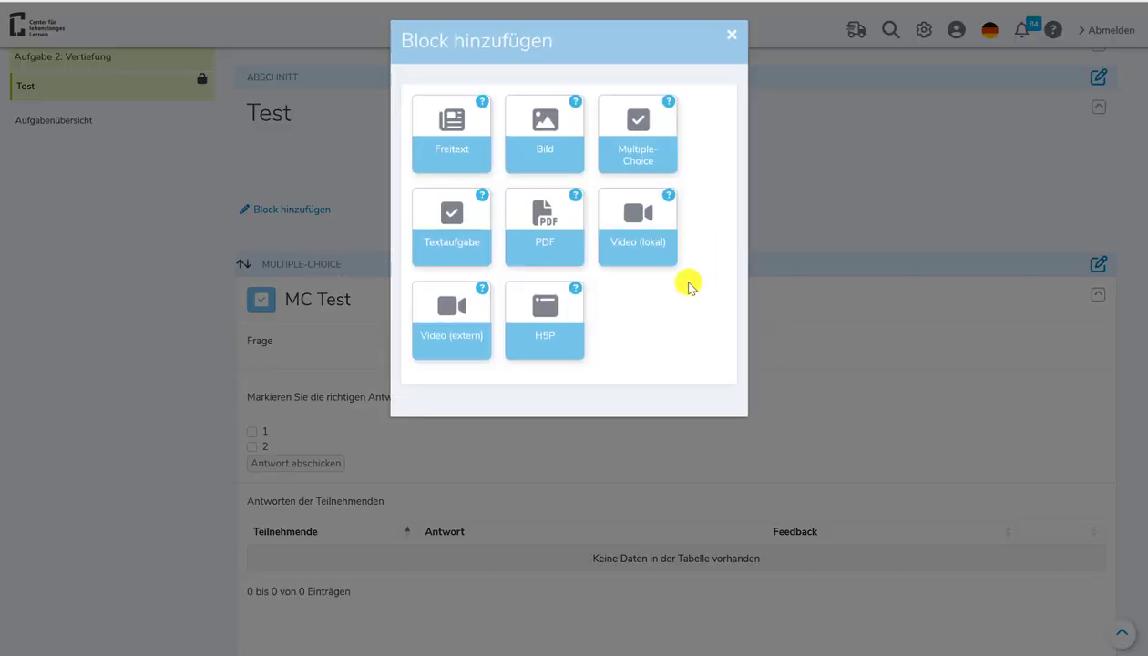